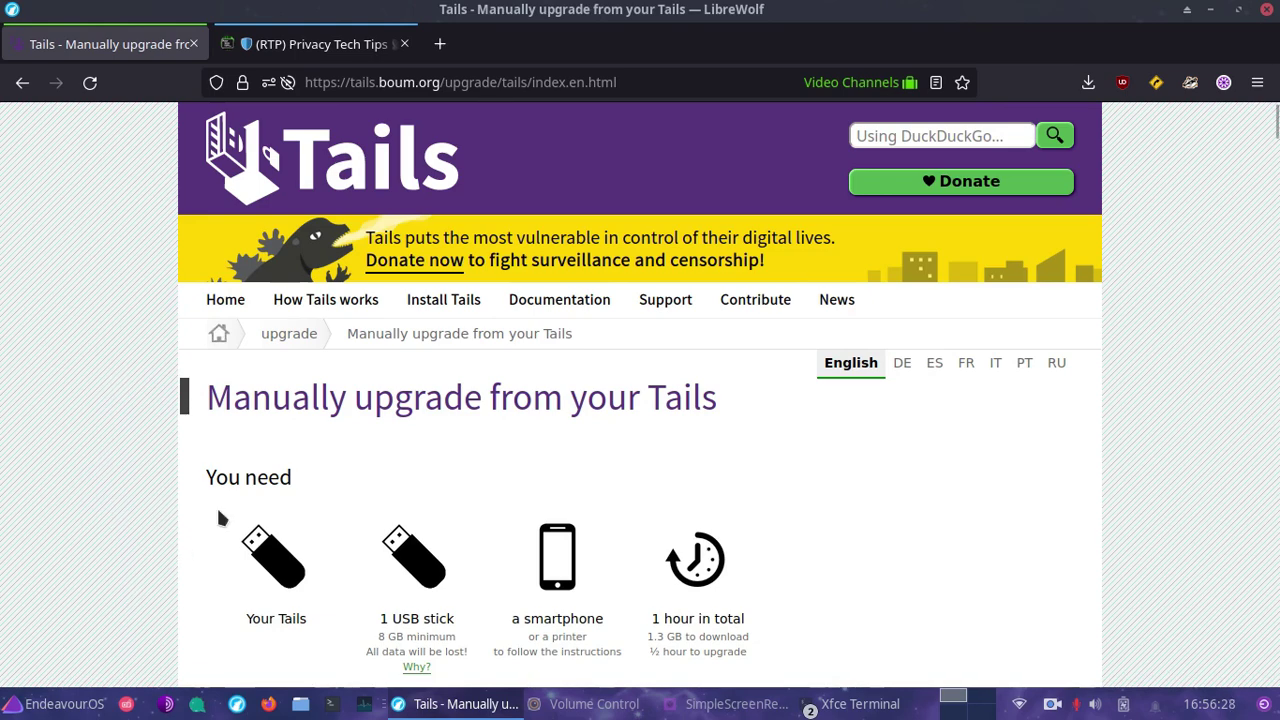
Verify the downloaded tails-amd64-5.6.img from the Downloads folder using the verification on the Tails manual upgrade page.
{"action": "scroll", "coordinate": [147, 549], "scroll_direction": "down", "scroll_amount": 2}
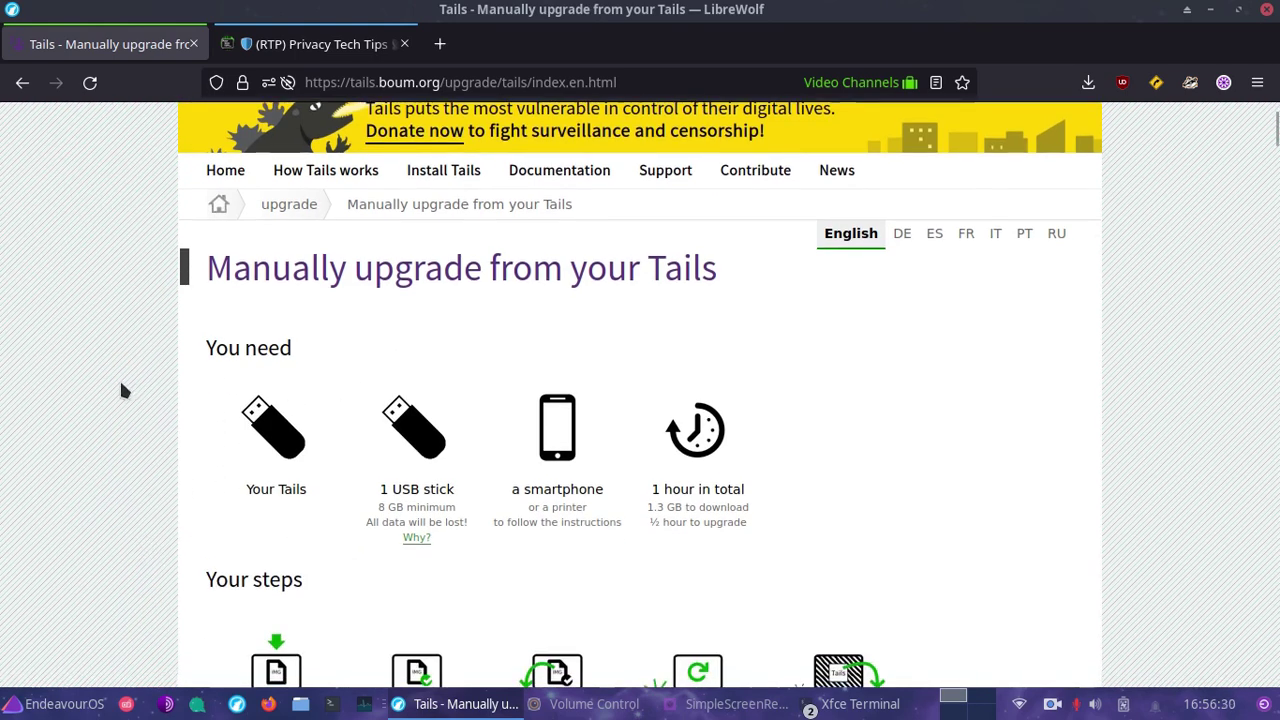
{"action": "scroll", "coordinate": [120, 385], "scroll_direction": "down", "scroll_amount": 4}
{"action": "scroll", "coordinate": [114, 340], "scroll_direction": "down", "scroll_amount": 4}
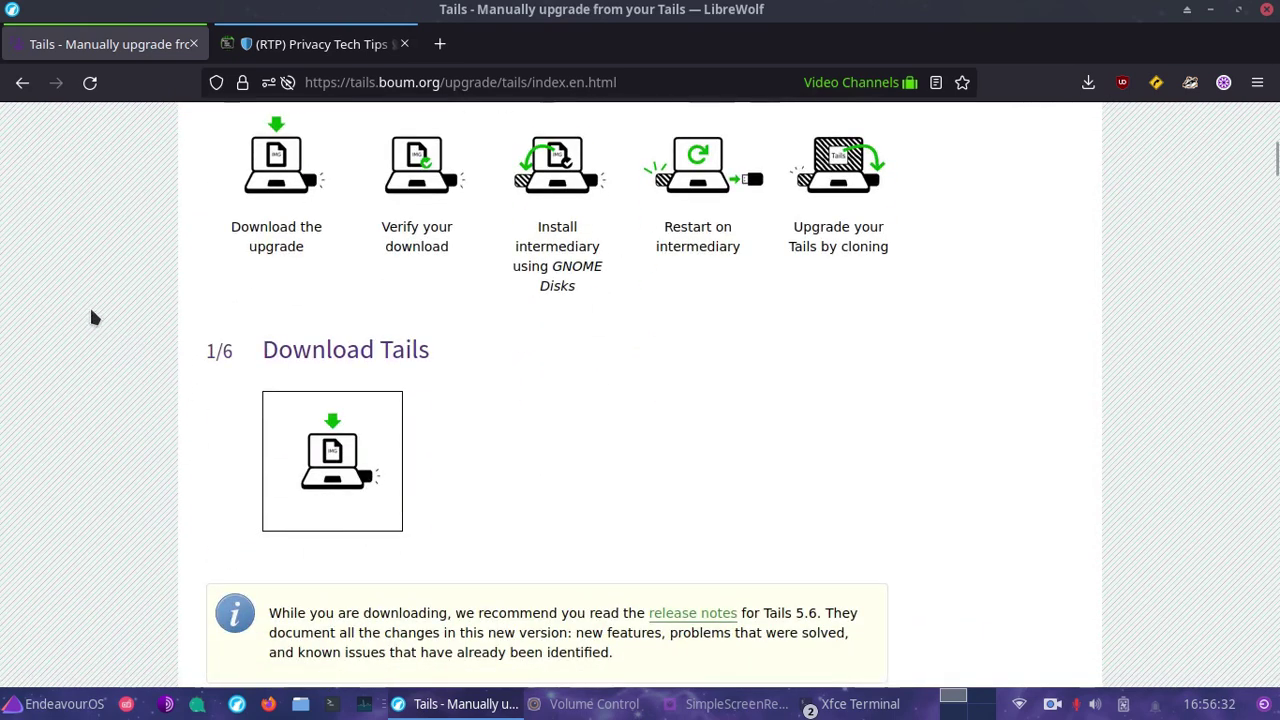
{"action": "scroll", "coordinate": [91, 317], "scroll_direction": "down", "scroll_amount": 2}
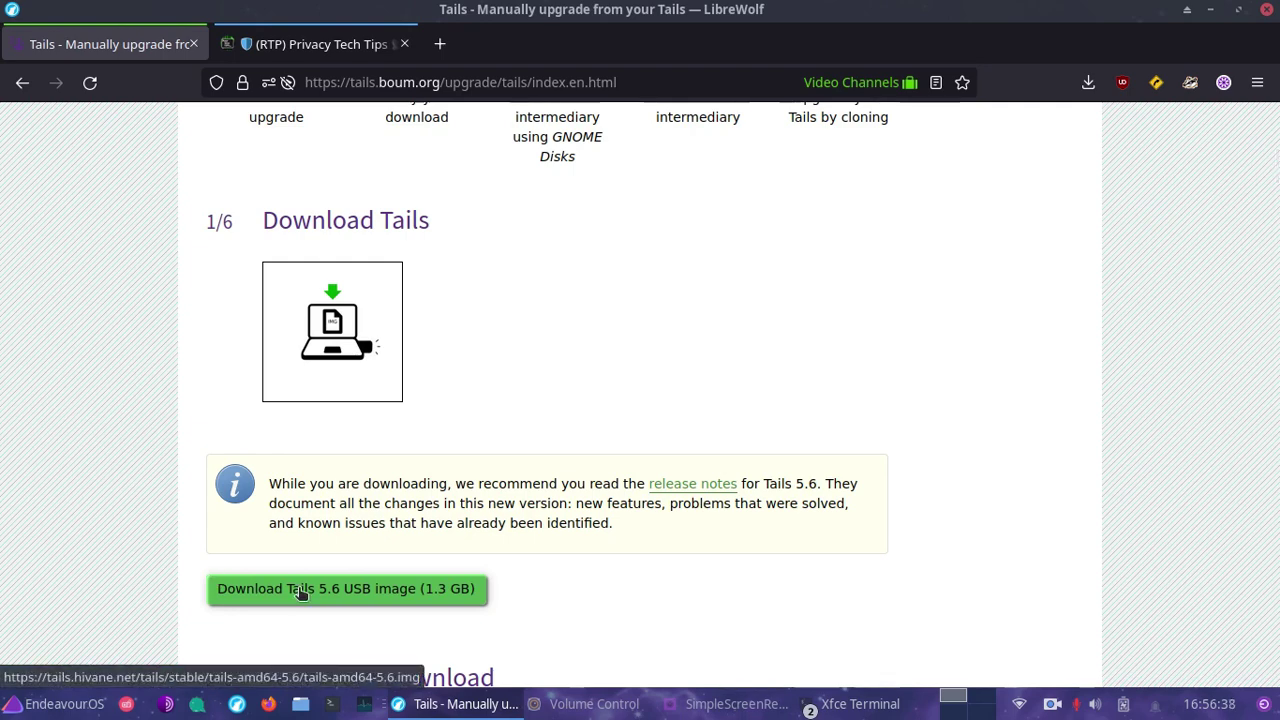
{"action": "scroll", "coordinate": [257, 592], "scroll_direction": "down", "scroll_amount": 2}
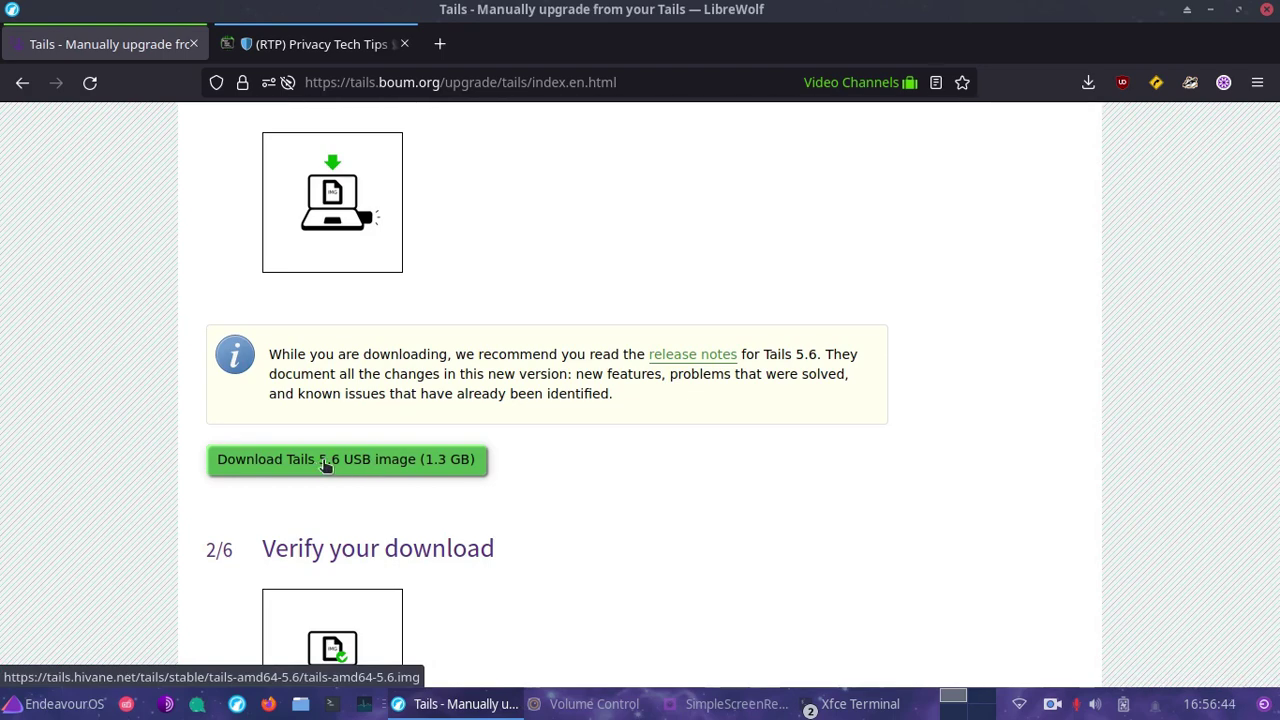
{"action": "scroll", "coordinate": [326, 467], "scroll_direction": "down", "scroll_amount": 1}
{"action": "scroll", "coordinate": [92, 549], "scroll_direction": "down", "scroll_amount": 1}
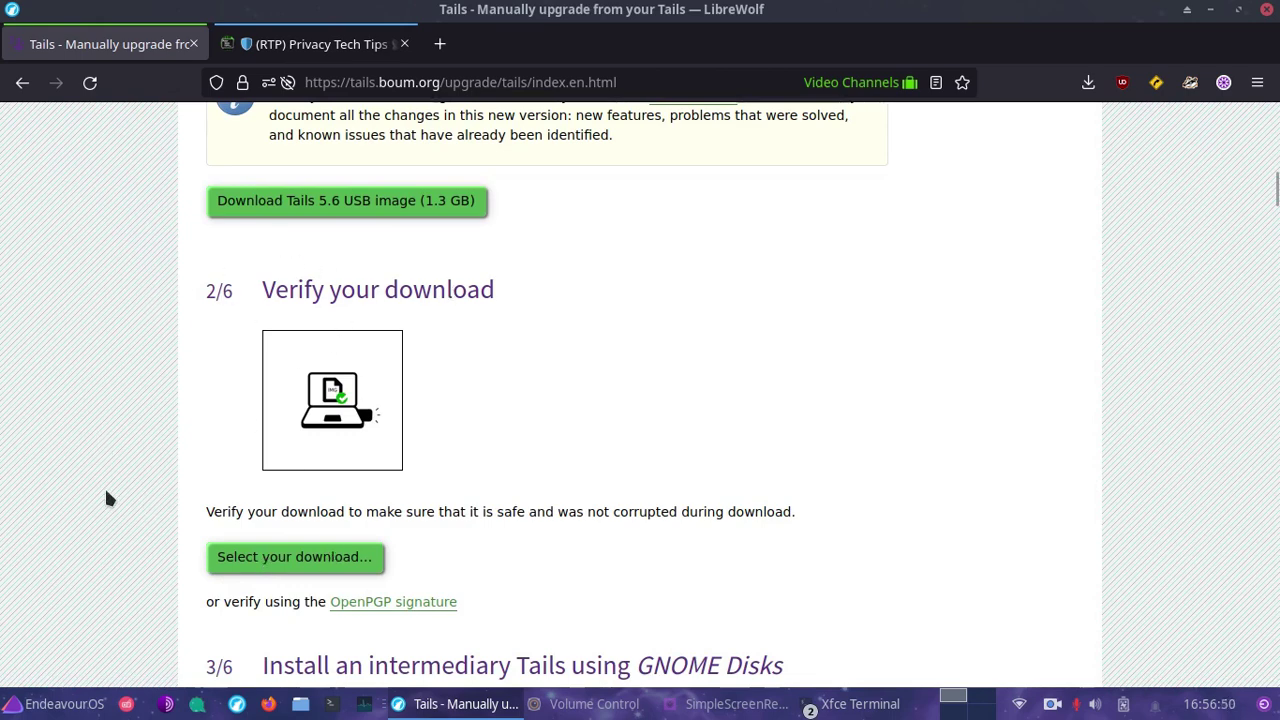
{"action": "left_click", "coordinate": [268, 566]}
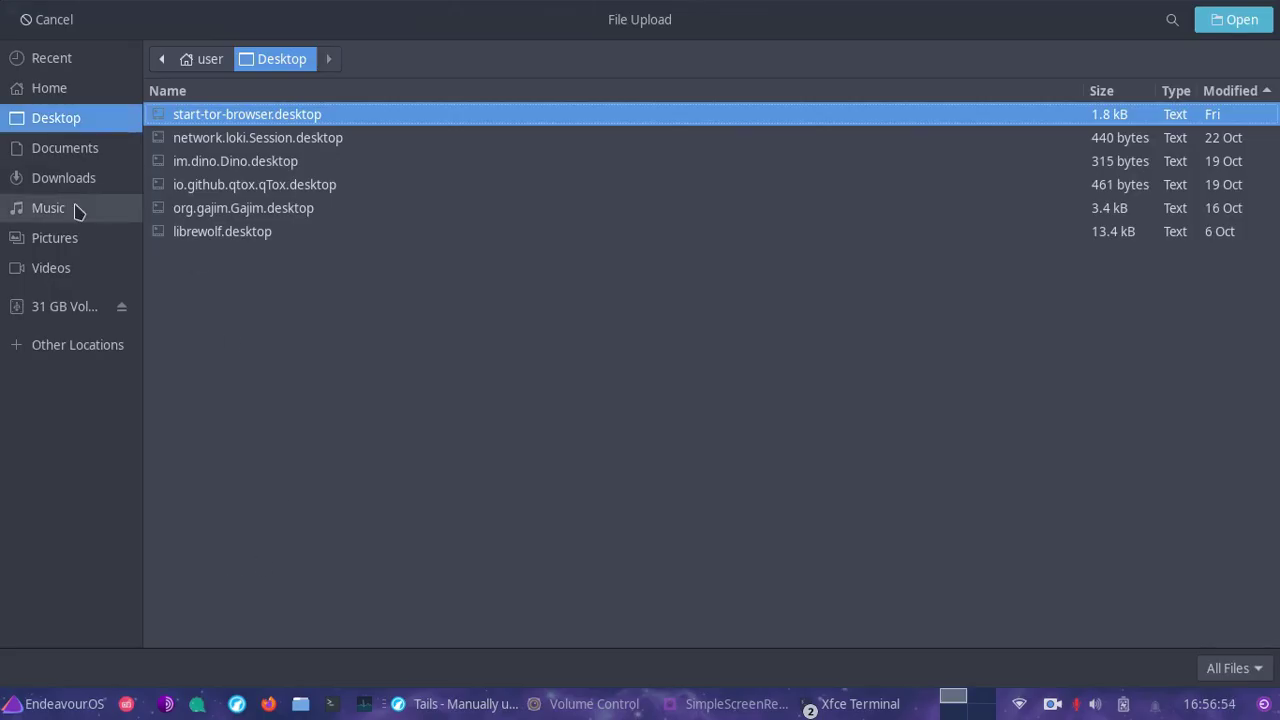
{"action": "left_click", "coordinate": [60, 177]}
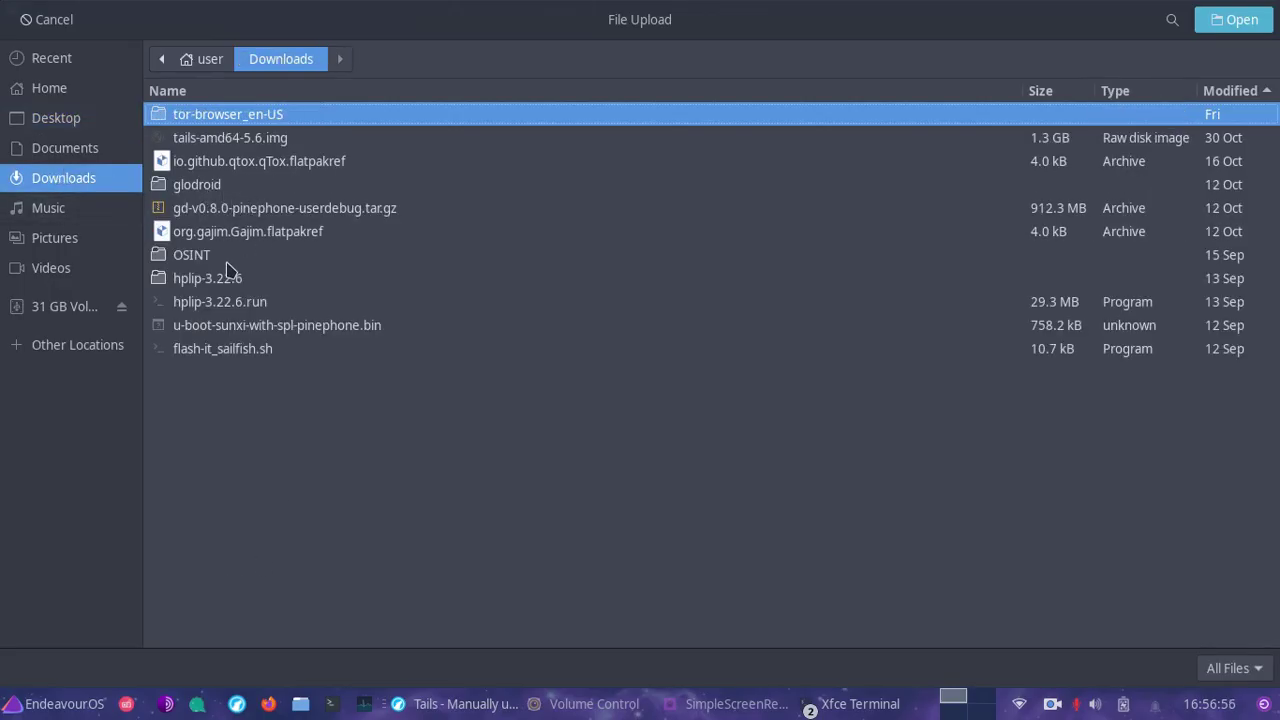
{"action": "left_click", "coordinate": [200, 140]}
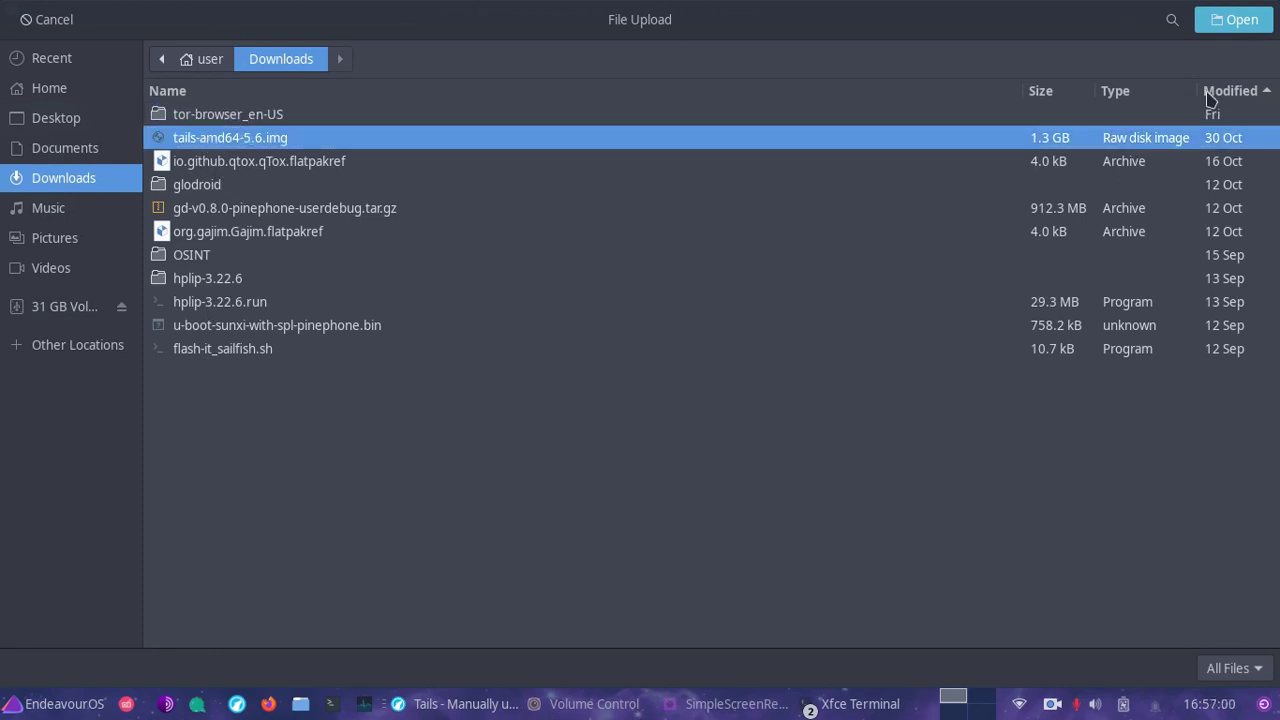
{"action": "left_click", "coordinate": [1241, 25]}
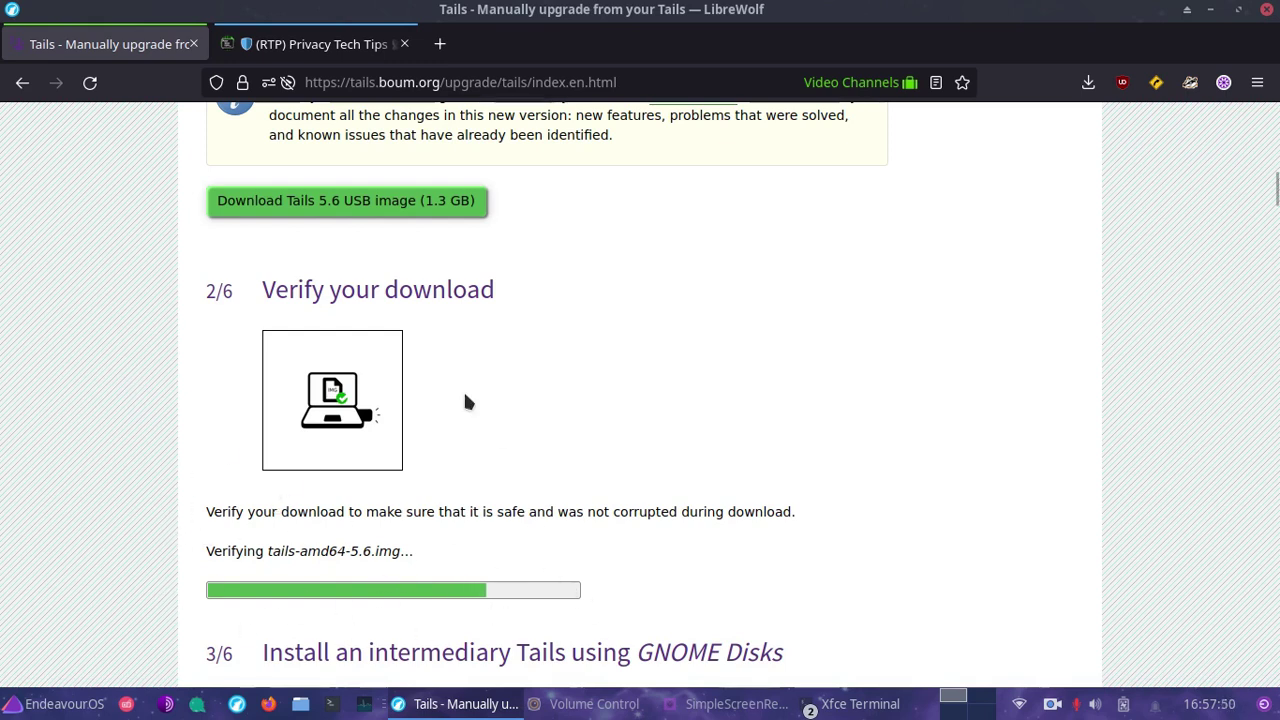
Switch to the terminal in the home directory, clear it and list the block devices with lsblk.
{"action": "scroll", "coordinate": [137, 285], "scroll_direction": "down", "scroll_amount": 2}
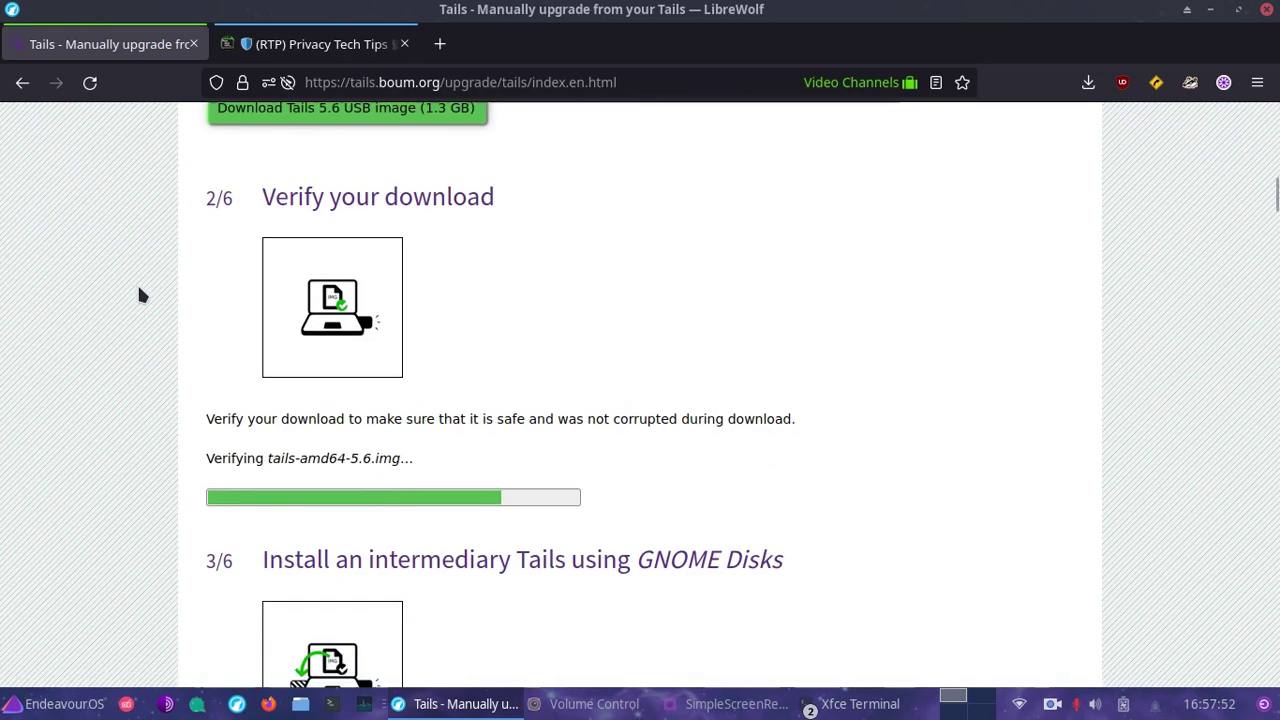
{"action": "scroll", "coordinate": [140, 293], "scroll_direction": "down", "scroll_amount": 3}
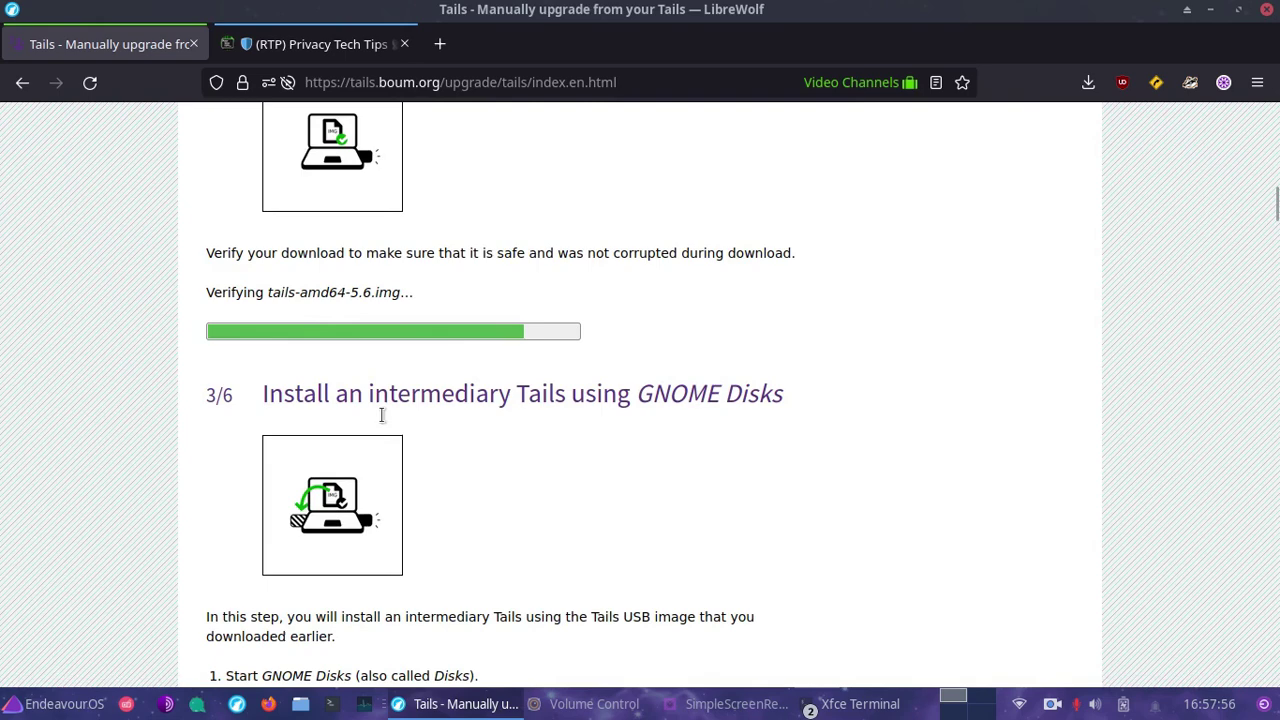
{"action": "left_click", "coordinate": [878, 708]}
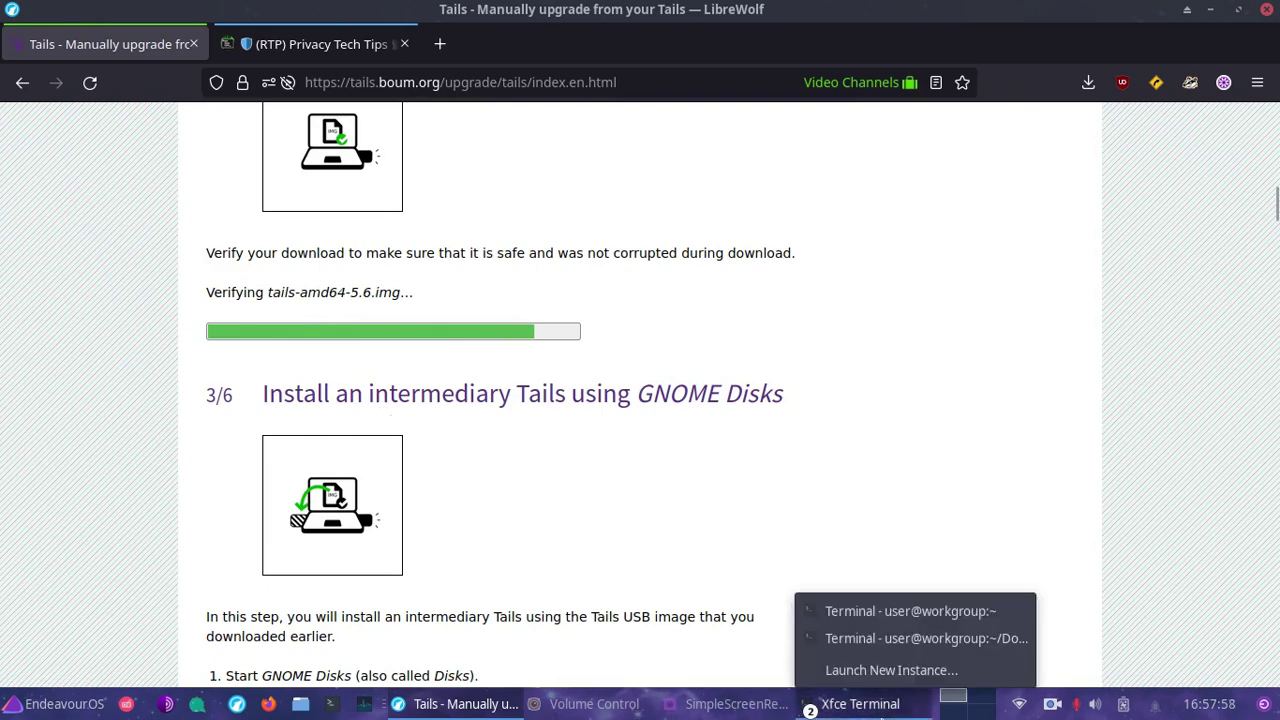
{"action": "left_click", "coordinate": [880, 611]}
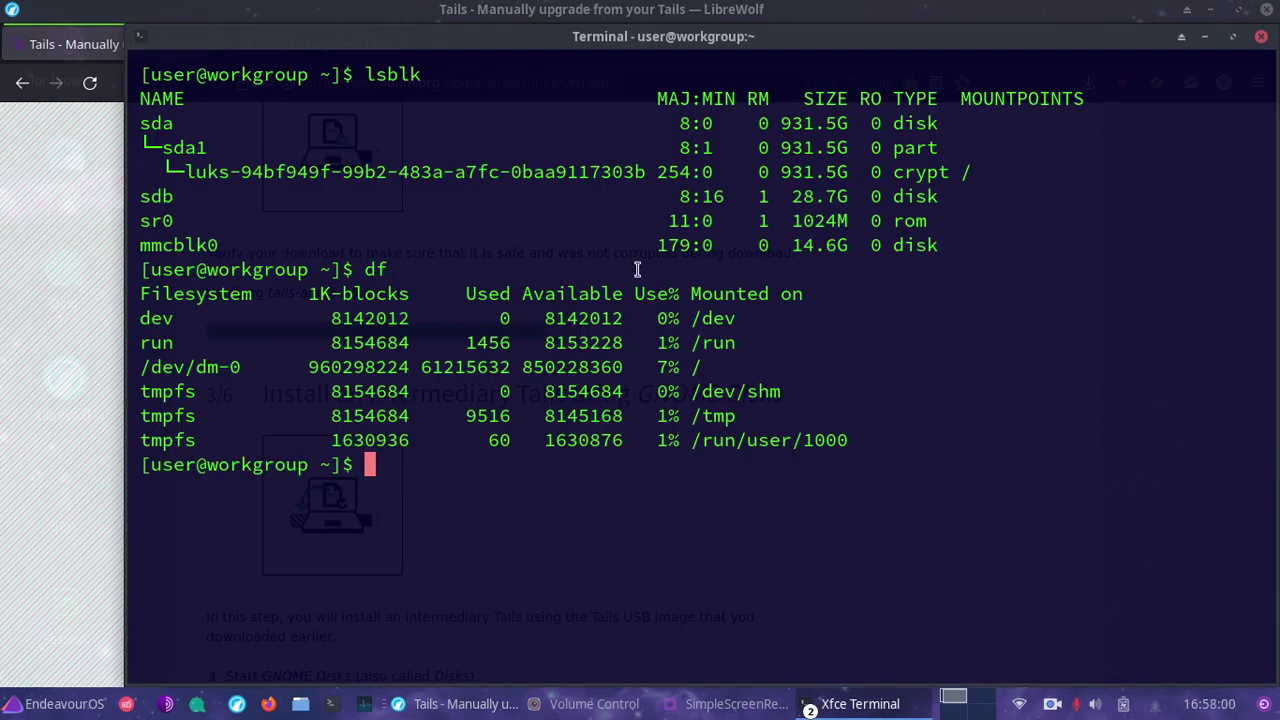
{"action": "type", "text": "clear"}
{"action": "key", "text": "Return"}
{"action": "type", "text": "lsblk"}
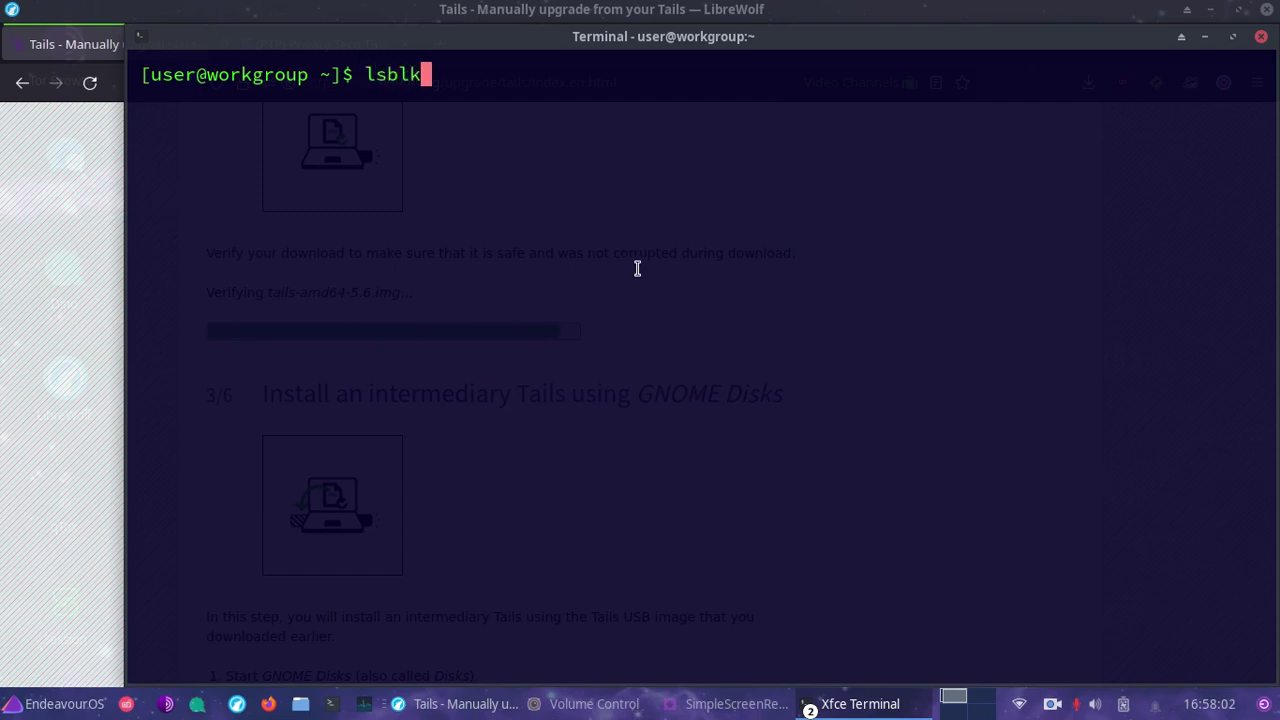
{"action": "key", "text": "Return"}
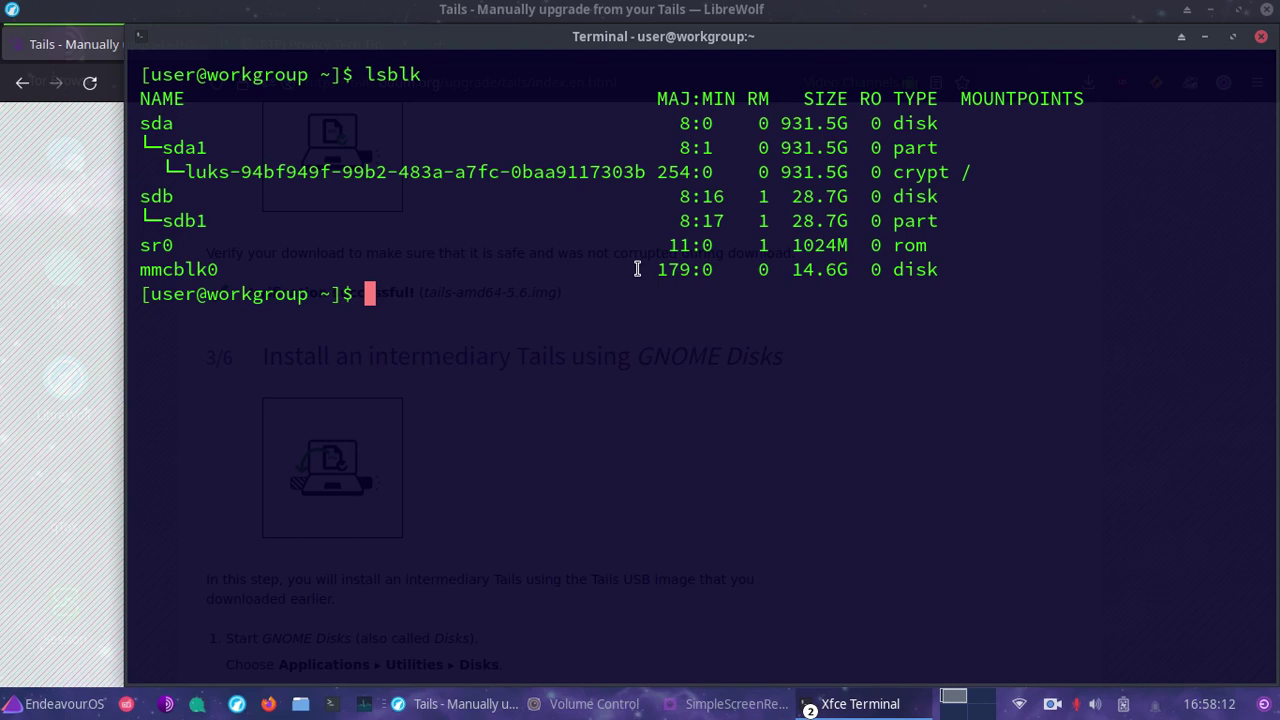
Highlight the size and device name of the sdb disk in the block device list.
{"action": "left_click_drag", "start_coordinate": [790, 196], "coordinate": [866, 188]}
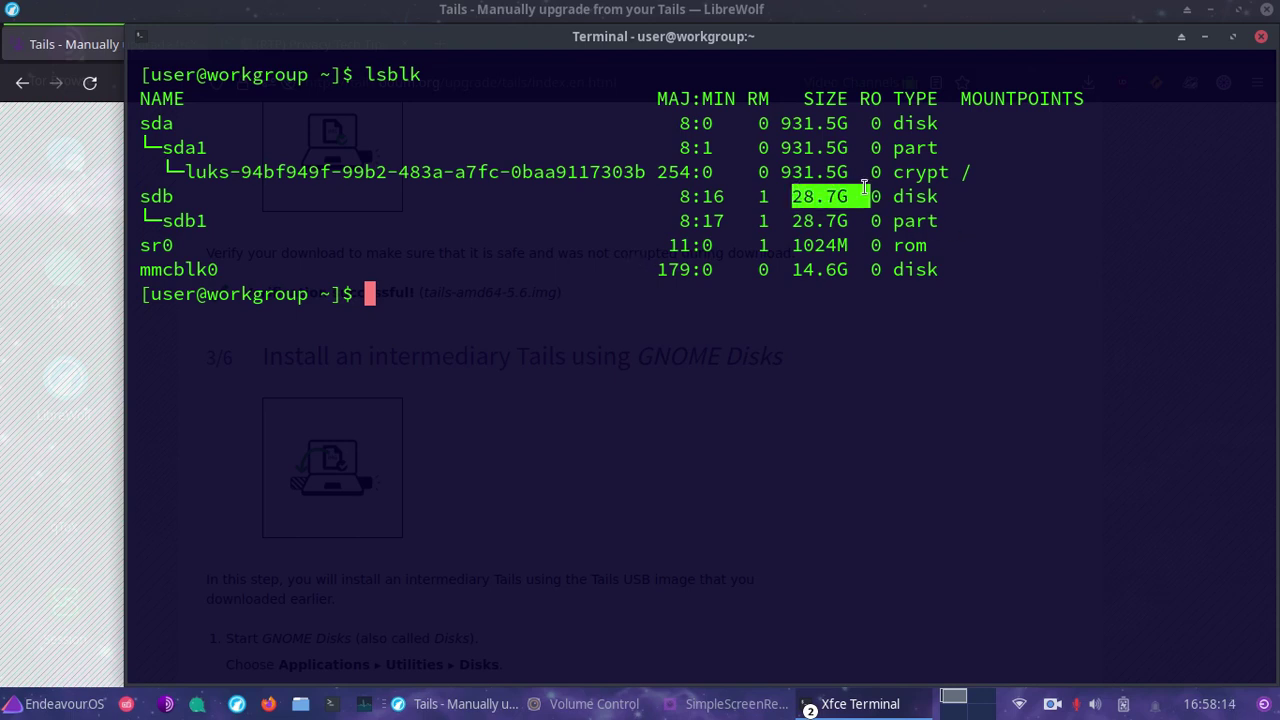
{"action": "left_click_drag", "start_coordinate": [786, 196], "coordinate": [852, 193]}
{"action": "left_click", "coordinate": [792, 197]}
{"action": "left_click", "coordinate": [851, 193]}
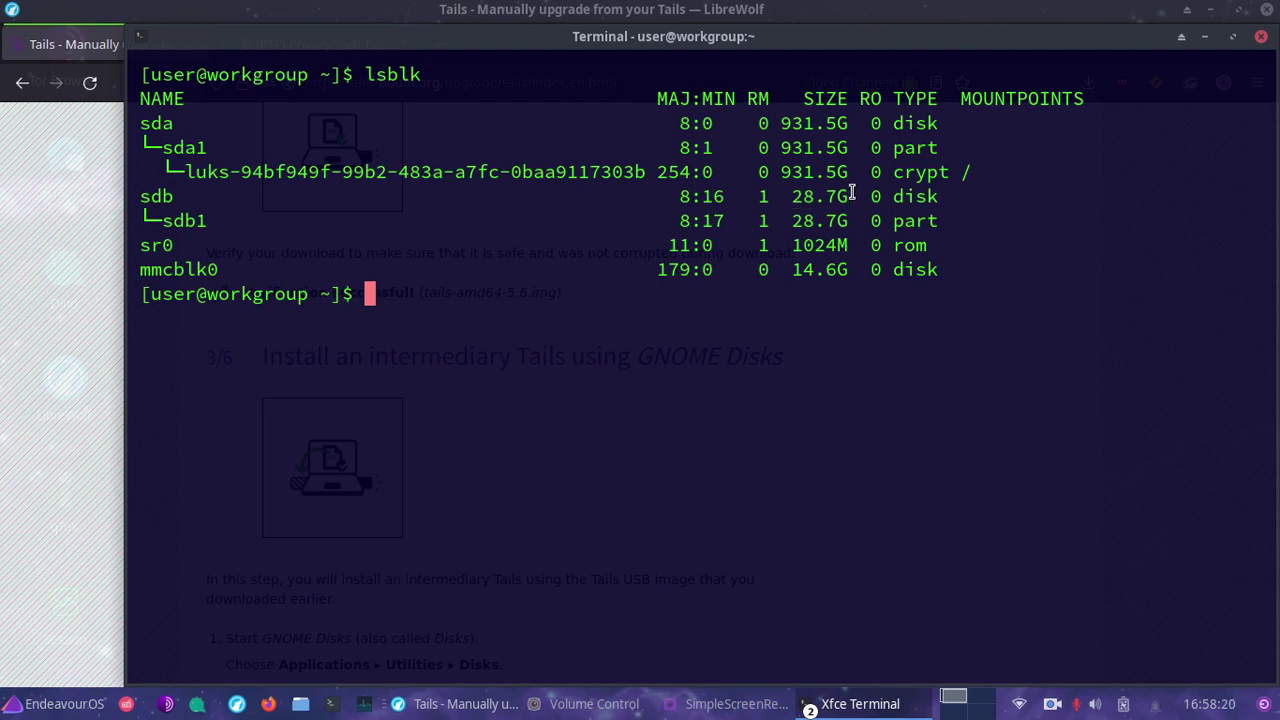
{"action": "left_click_drag", "start_coordinate": [142, 196], "coordinate": [174, 196]}
{"action": "left_click", "coordinate": [163, 196]}
{"action": "type", "text": "/dev/sdb"}
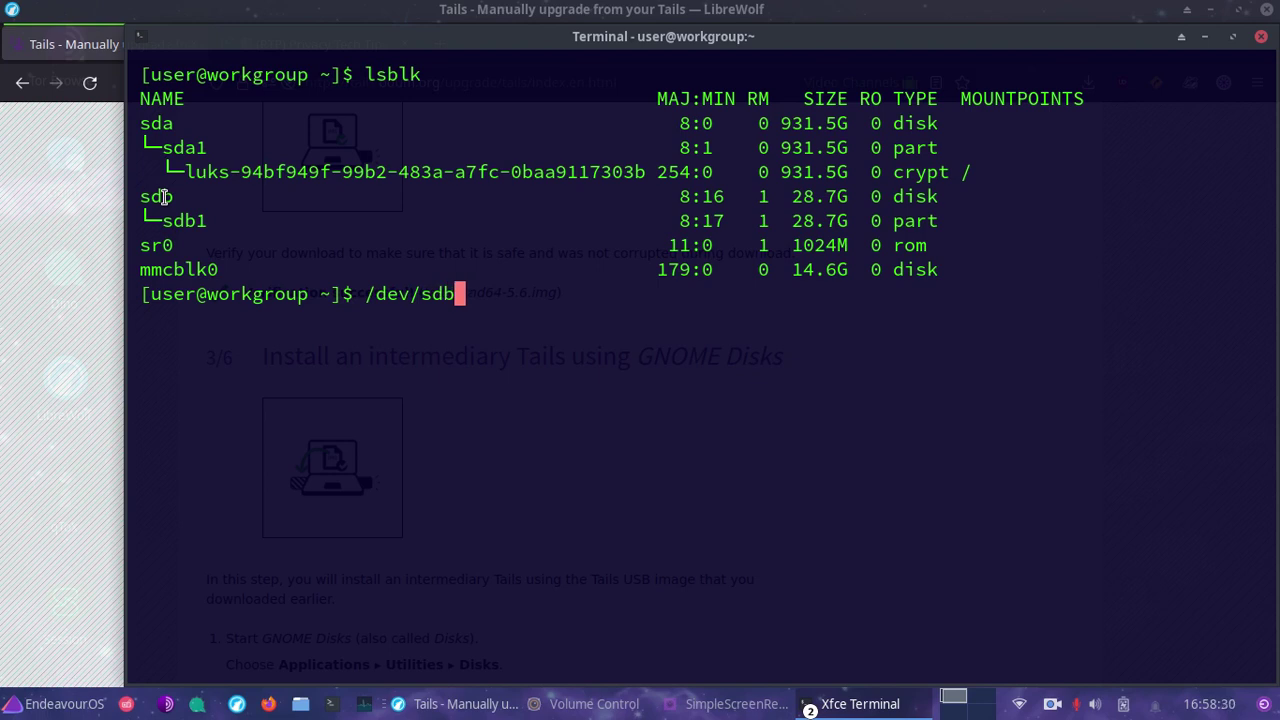
{"action": "key", "text": "BackSpace"}
{"action": "key", "text": "BackSpace"}
{"action": "key", "text": "BackSpace"}
{"action": "key", "text": "BackSpace"}
{"action": "key", "text": "BackSpace"}
{"action": "key", "text": "BackSpace"}
{"action": "key", "text": "BackSpace"}
{"action": "key", "text": "BackSpace"}
Change the terminal's working directory to Downloads with cd.
{"action": "type", "text": "cd "}
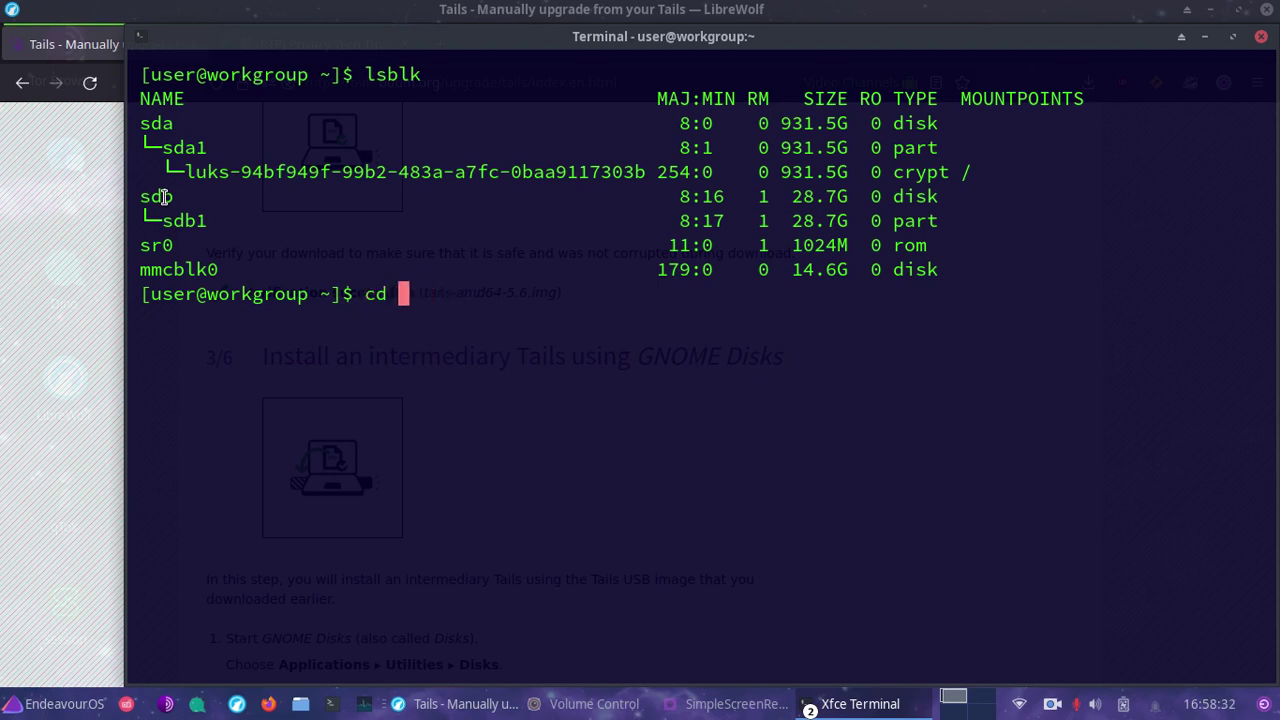
{"action": "type", "text": "Downloads"}
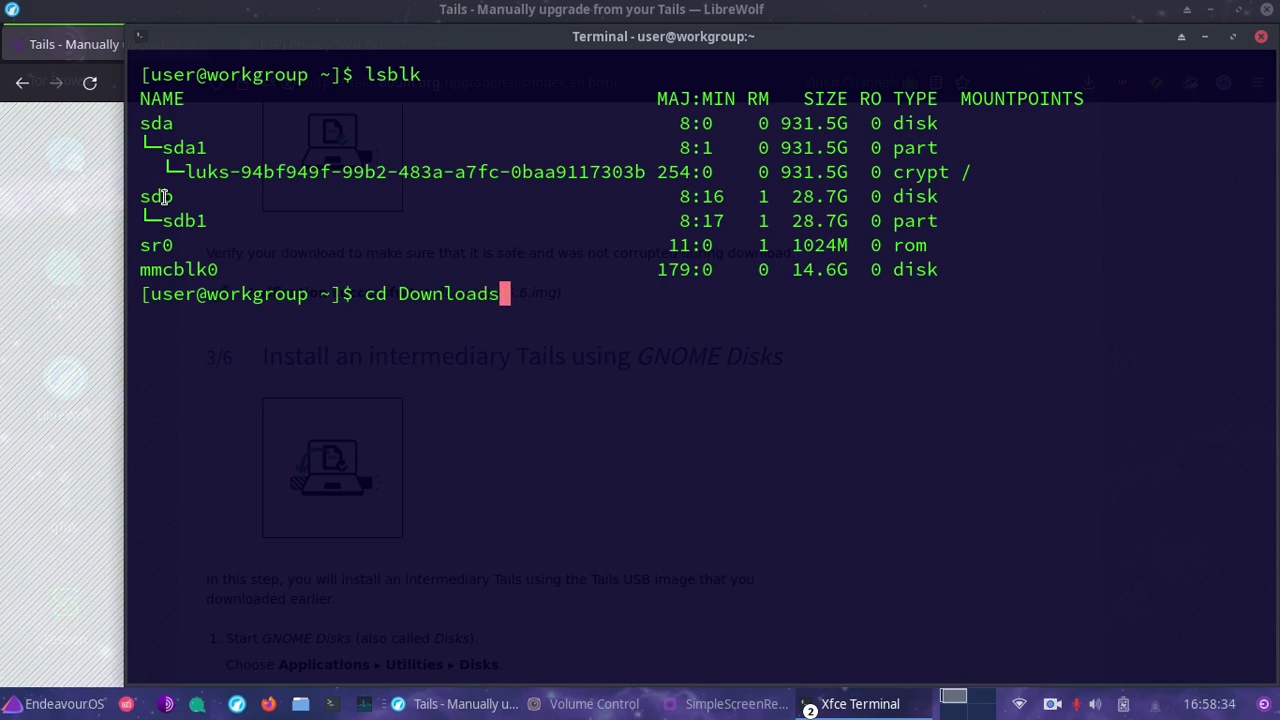
{"action": "key", "text": "Return"}
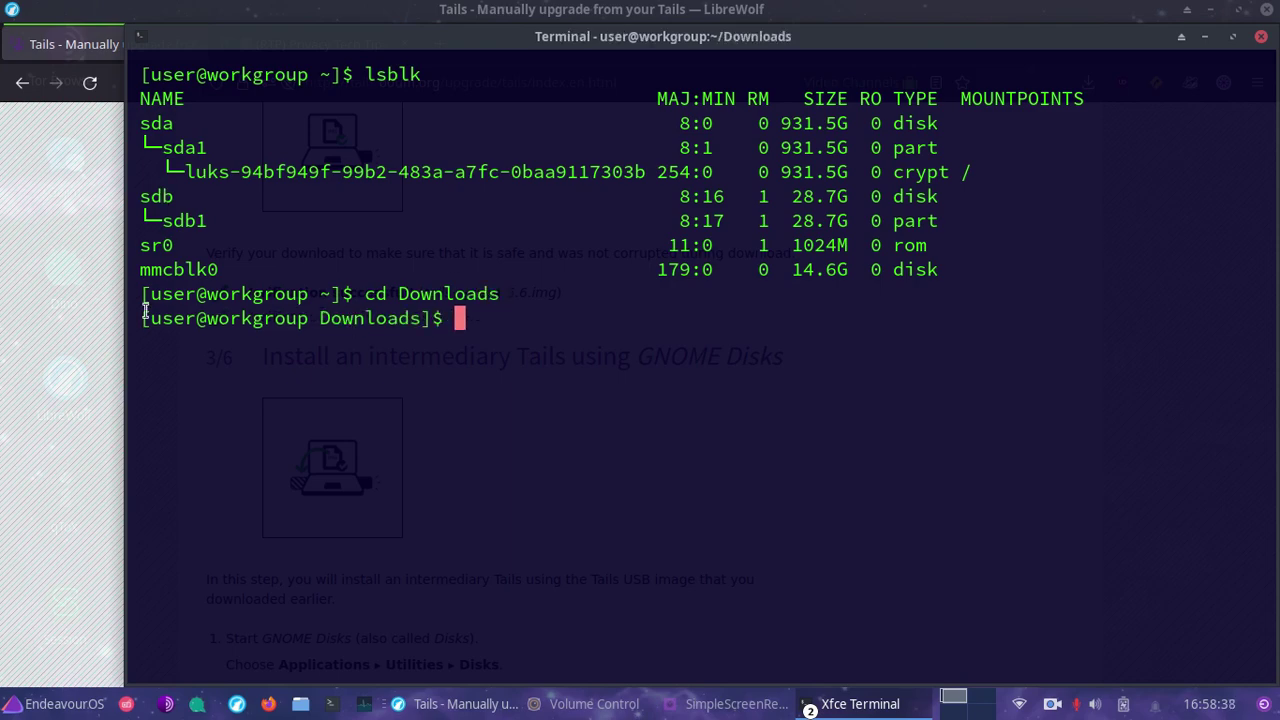
Return to the Tails upgrade page in the browser and check the verification result of the downloaded image.
{"action": "left_click", "coordinate": [41, 414]}
{"action": "scroll", "coordinate": [143, 512], "scroll_direction": "up", "scroll_amount": 5}
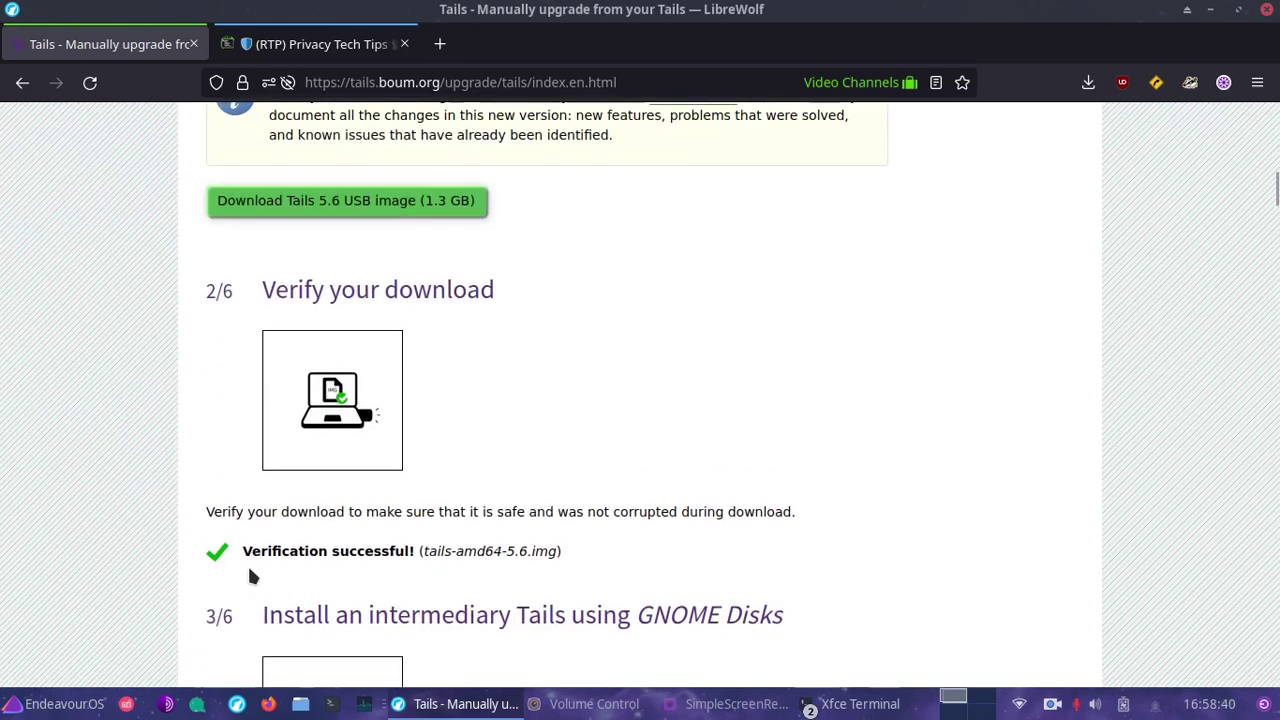
{"action": "left_click_drag", "start_coordinate": [242, 553], "coordinate": [418, 558]}
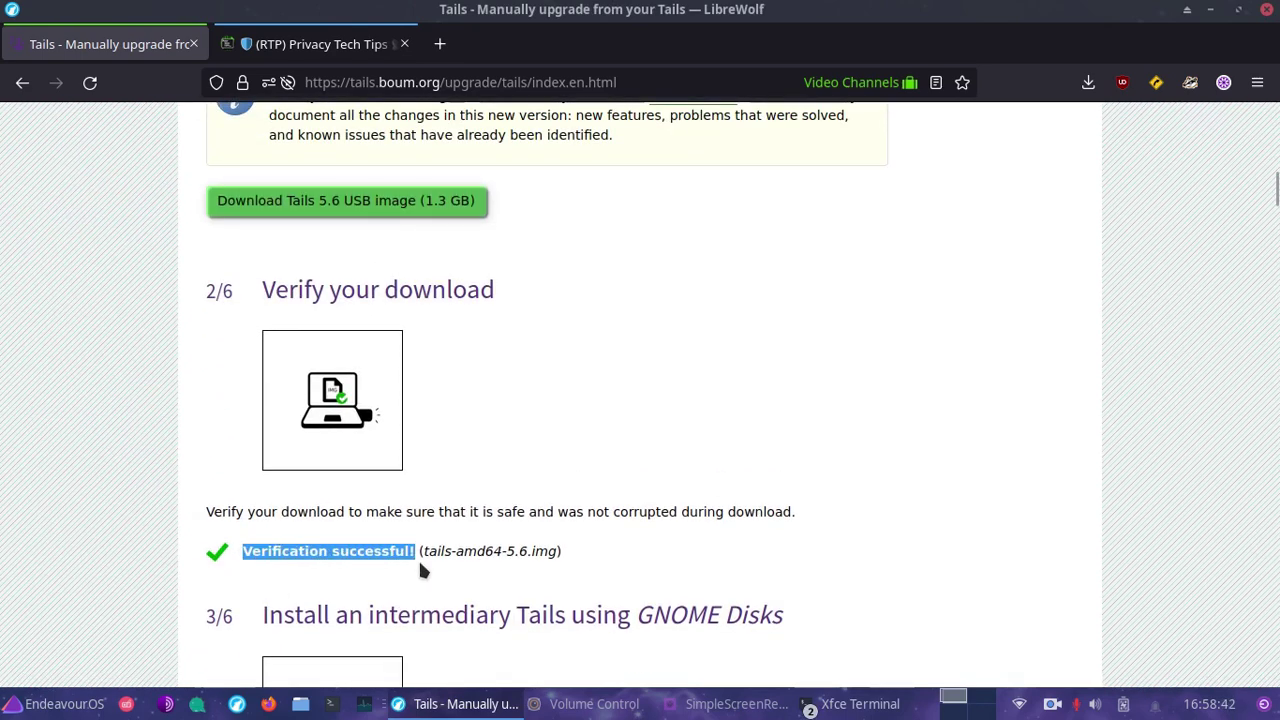
{"action": "left_click", "coordinate": [419, 558]}
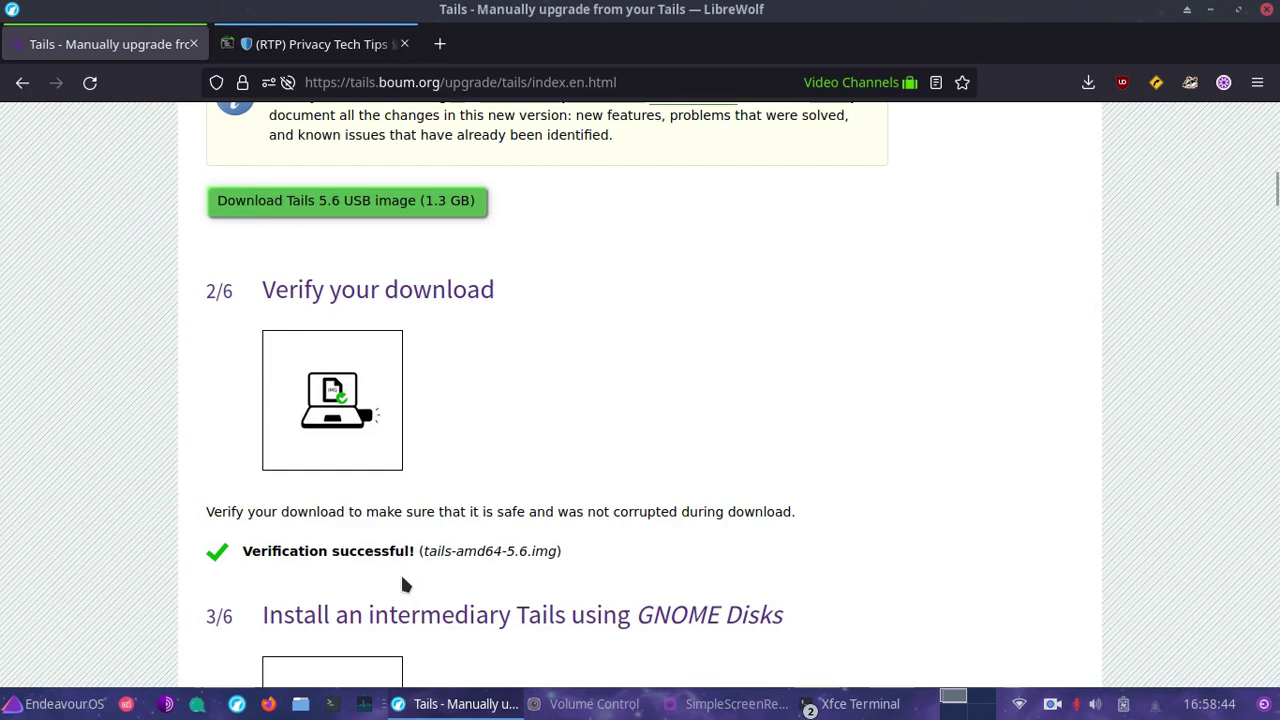
Switch back to the terminal and list the contents of the Downloads folder with ls.
{"action": "left_click", "coordinate": [860, 704]}
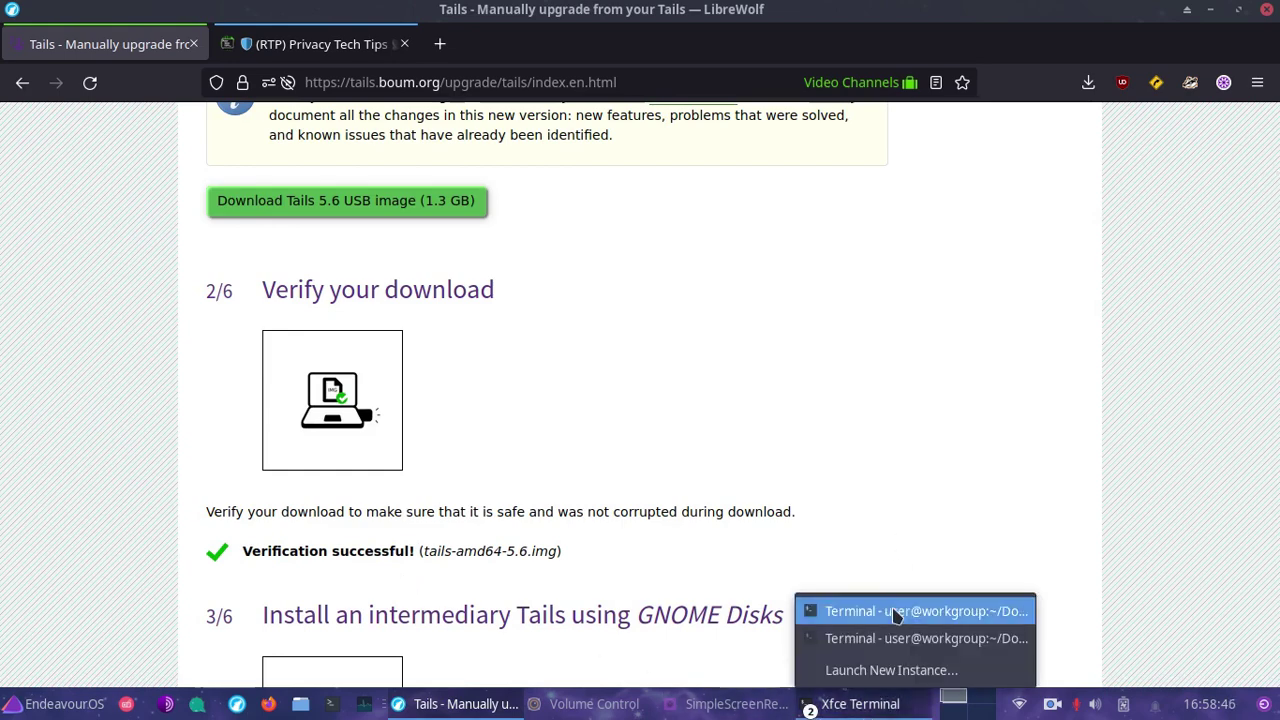
{"action": "left_click", "coordinate": [894, 610]}
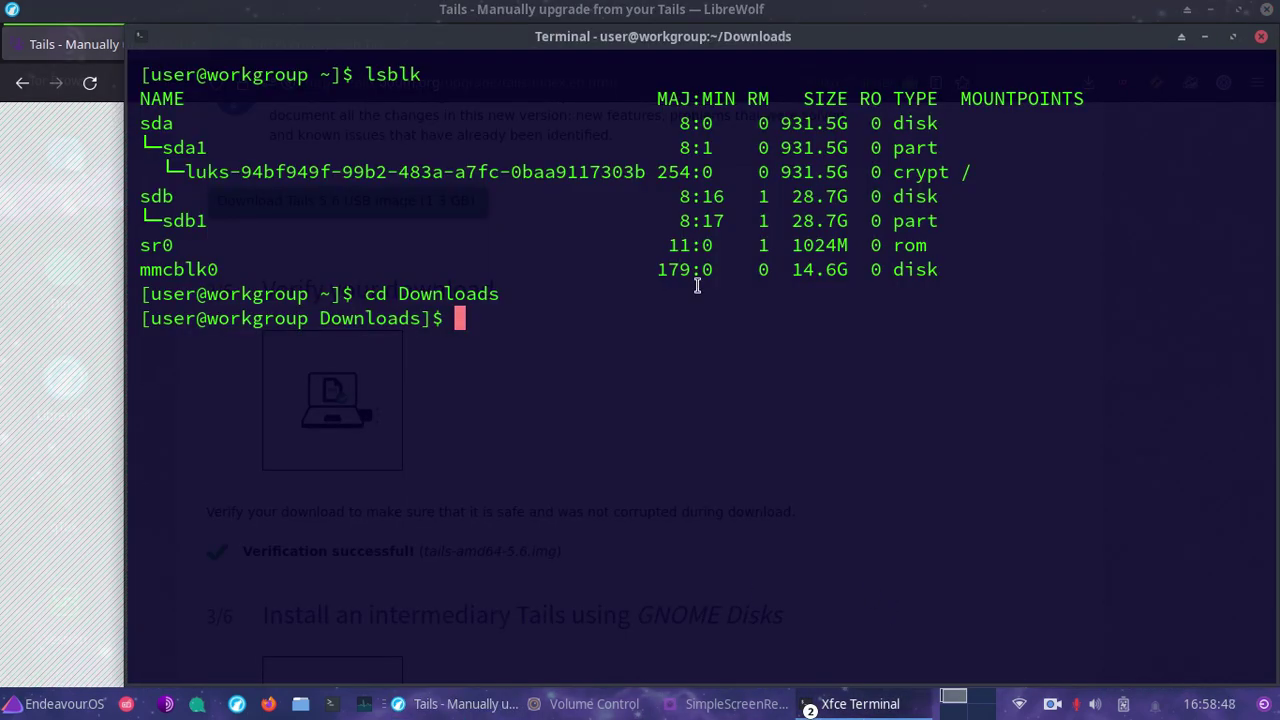
{"action": "type", "text": "ls"}
{"action": "key", "text": "Return"}
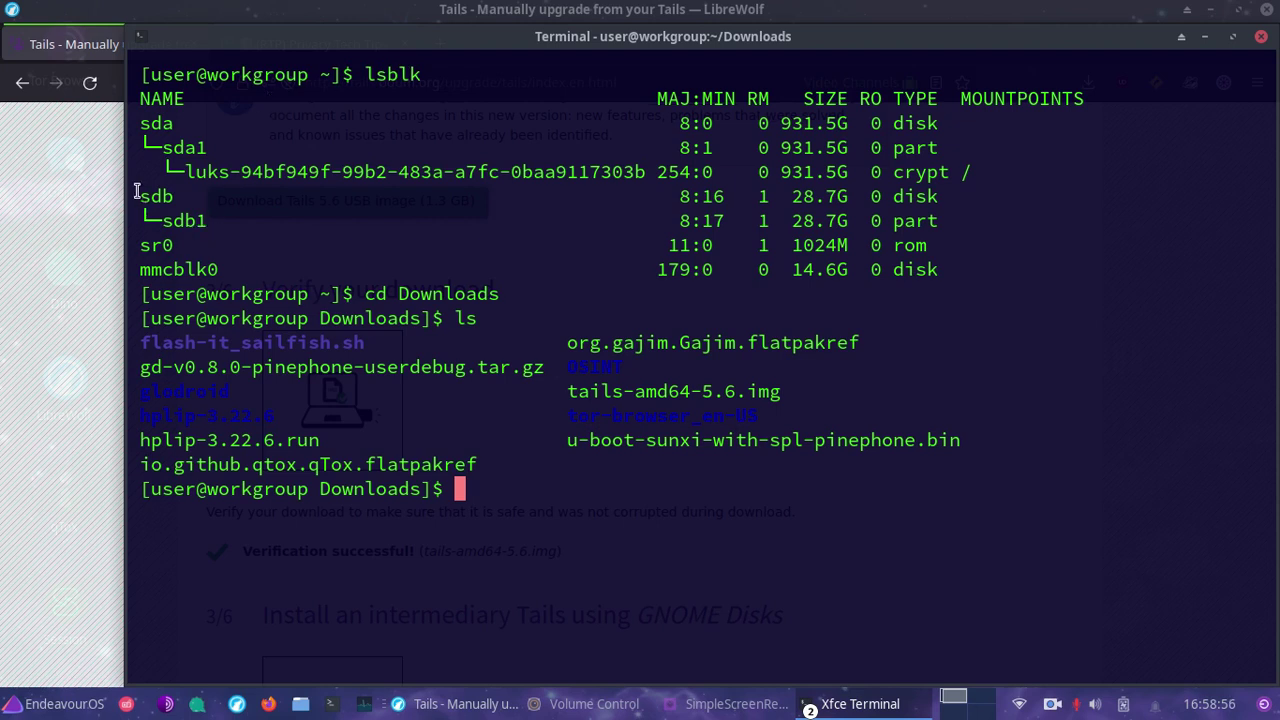
Highlight the sdb device name and the lsblk command in the terminal output, then clear the selection.
{"action": "mouse_move", "coordinate": [141, 196]}
{"action": "left_mouse_down"}
{"action": "mouse_move", "coordinate": [180, 196]}
{"action": "mouse_move", "coordinate": [132, 197]}
{"action": "left_mouse_up"}
{"action": "left_click", "coordinate": [172, 196]}
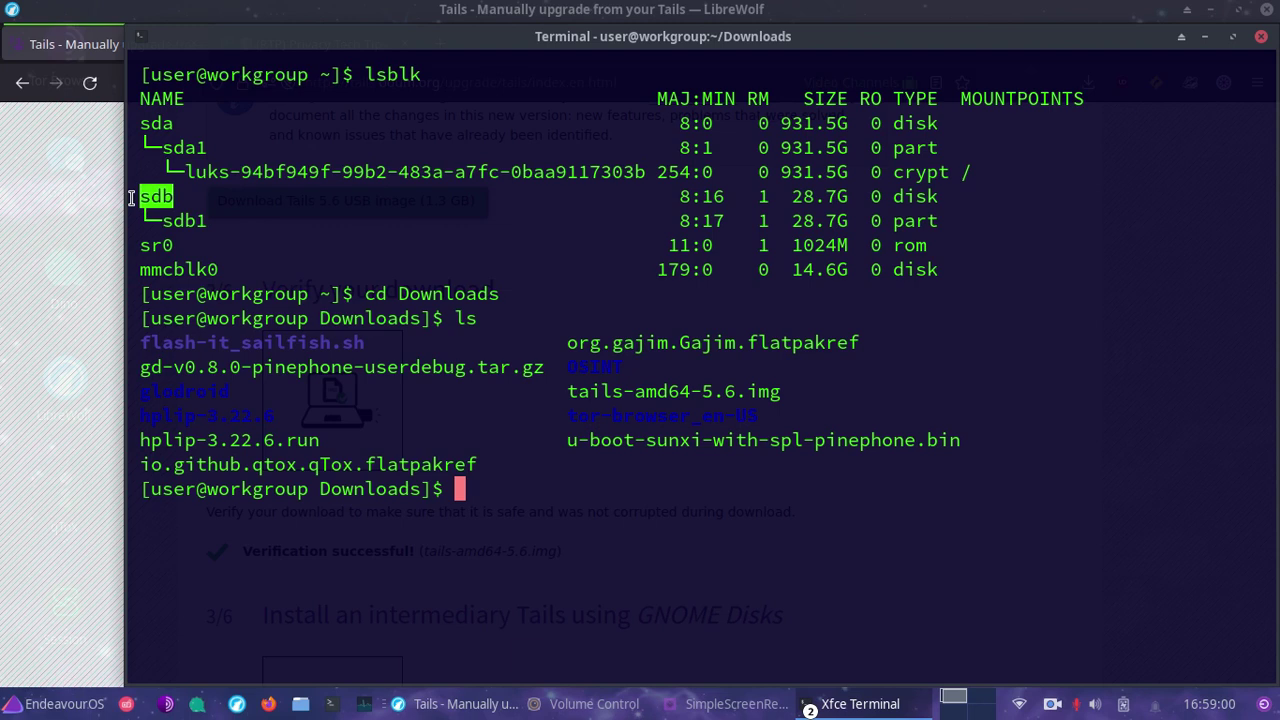
{"action": "left_click_drag", "start_coordinate": [364, 74], "coordinate": [422, 74]}
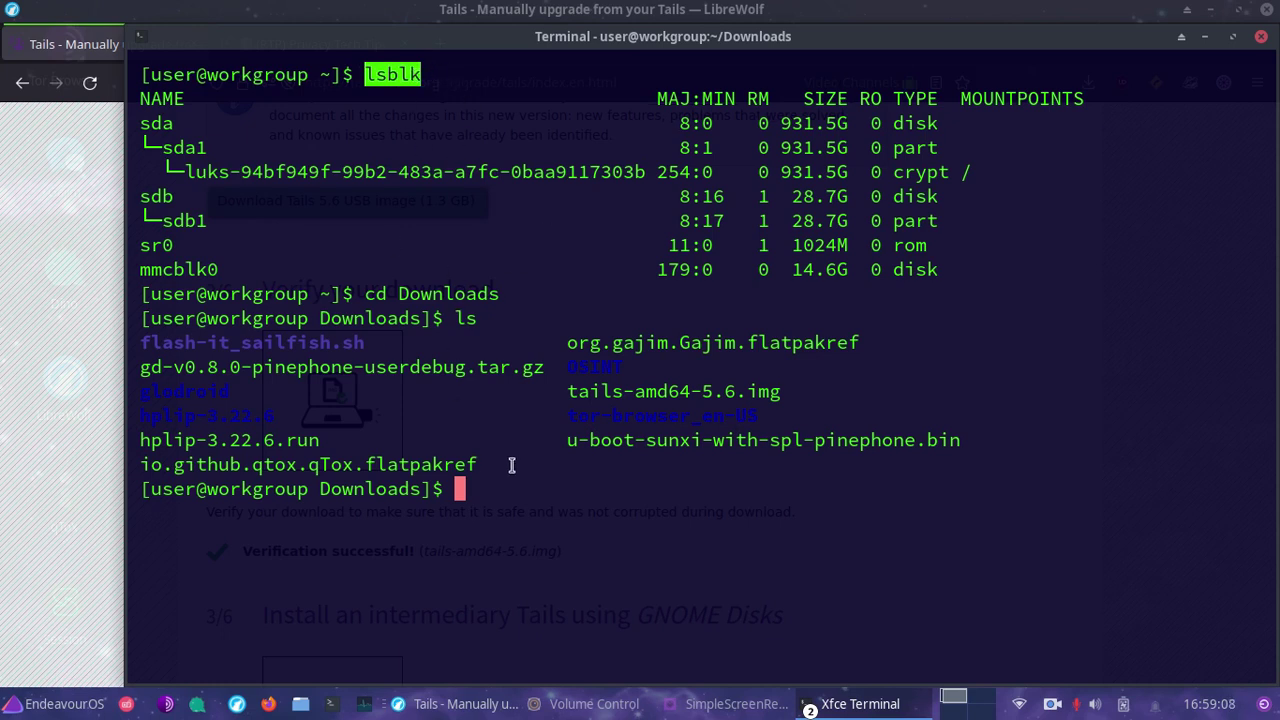
{"action": "left_click", "coordinate": [513, 495]}
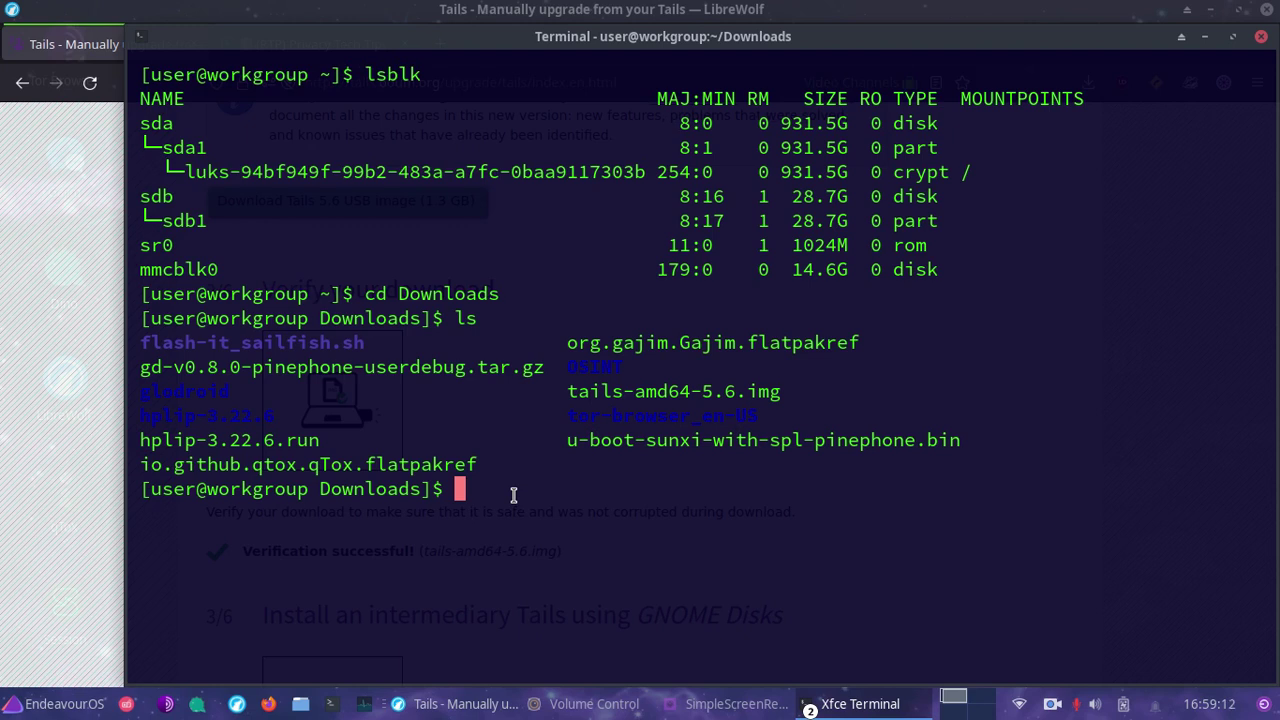
{"action": "type", "text": "sudo if=tail"}
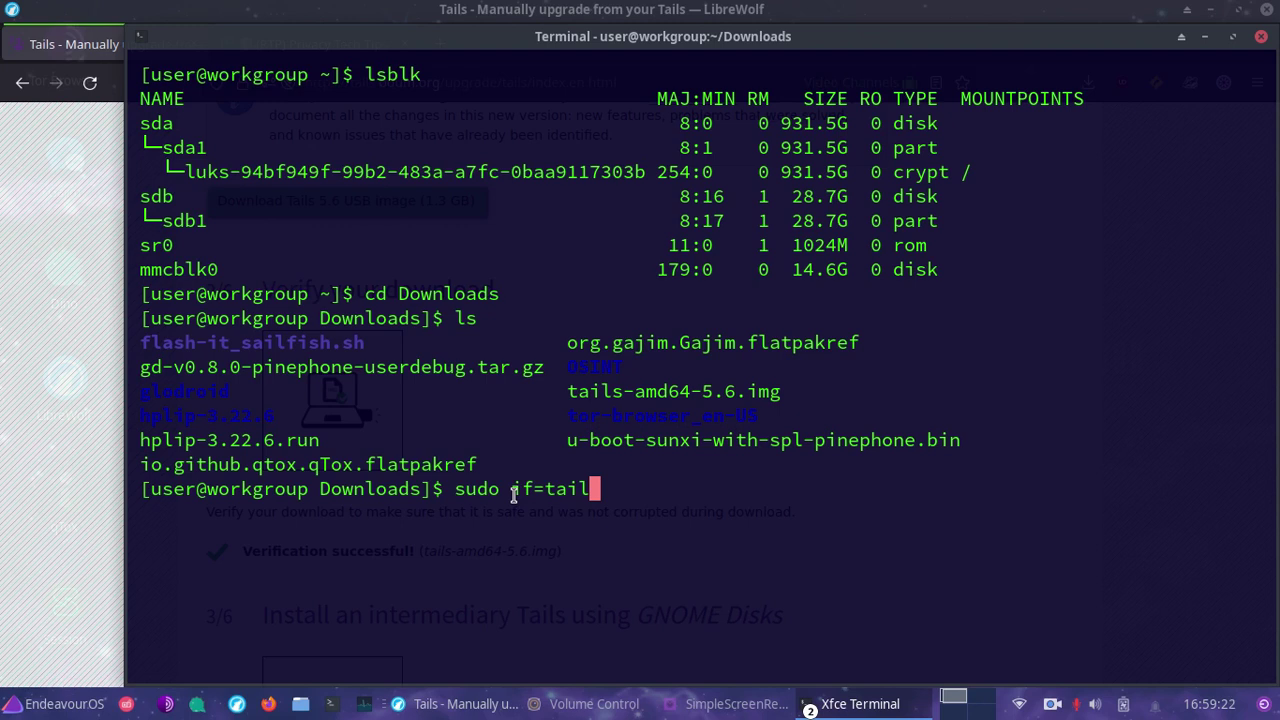
{"action": "type", "text": "s"}
{"action": "key", "text": "BackSpace"}
{"action": "key", "text": "BackSpace"}
{"action": "key", "text": "BackSpace"}
{"action": "key", "text": "BackSpace"}
{"action": "key", "text": "BackSpace"}
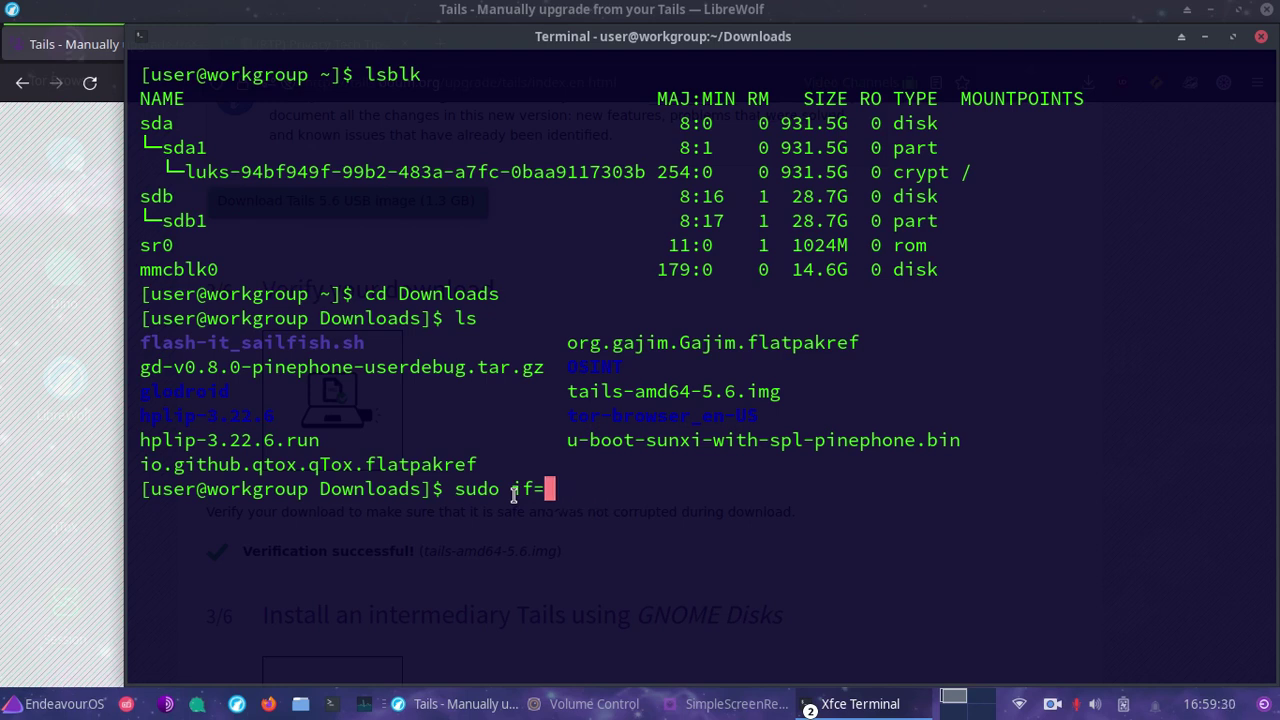
{"action": "type", "text": "tails"}
{"action": "key", "text": "BackSpace"}
{"action": "type", "text": "-"}
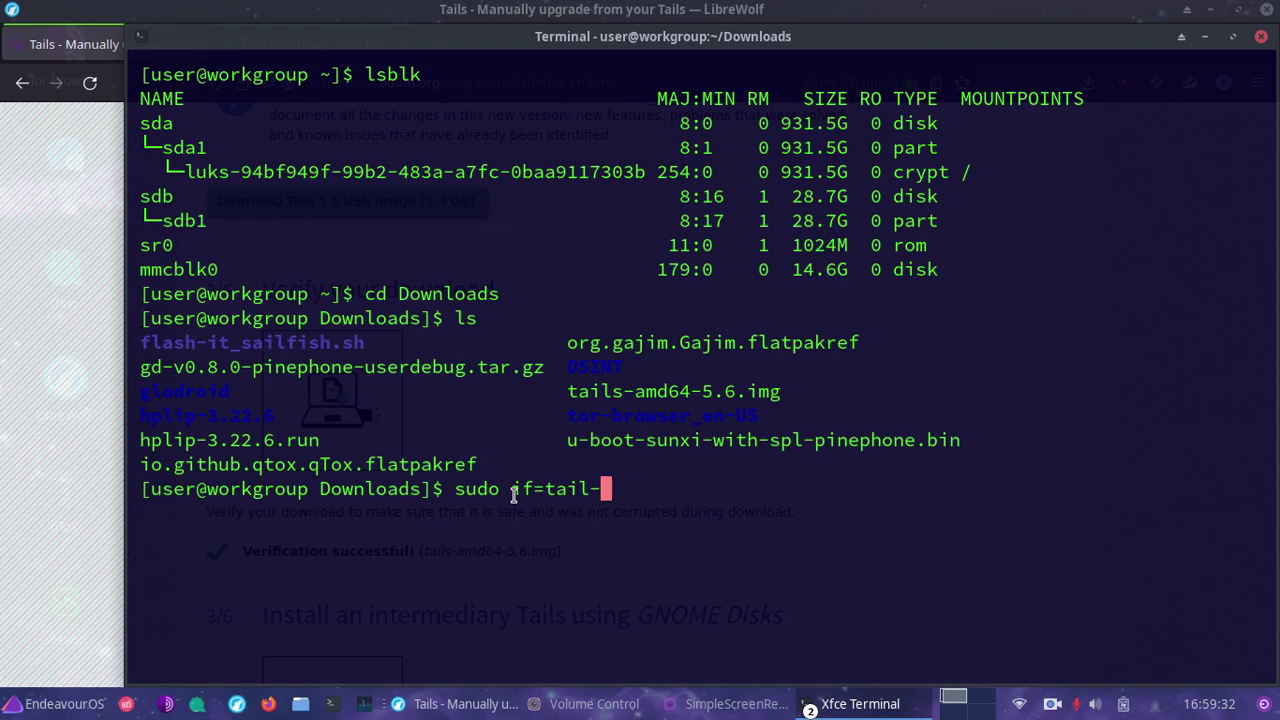
{"action": "key", "text": "BackSpace"}
{"action": "type", "text": "s-"}
{"action": "key", "text": "BackSpace"}
{"action": "key", "text": "BackSpace"}
{"action": "key", "text": "BackSpace"}
{"action": "key", "text": "BackSpace"}
{"action": "key", "text": "BackSpace"}
{"action": "key", "text": "BackSpace"}
{"action": "key", "text": "BackSpace"}
{"action": "key", "text": "BackSpace"}
{"action": "key", "text": "BackSpace"}
{"action": "key", "text": "BackSpace"}
{"action": "key", "text": "BackSpace"}
{"action": "key", "text": "BackSpace"}
{"action": "key", "text": "BackSpace"}
{"action": "key", "text": "BackSpace"}
Clear the terminal and list the Downloads folder's contents again on the empty screen.
{"action": "type", "text": "ls"}
{"action": "key", "text": "Return"}
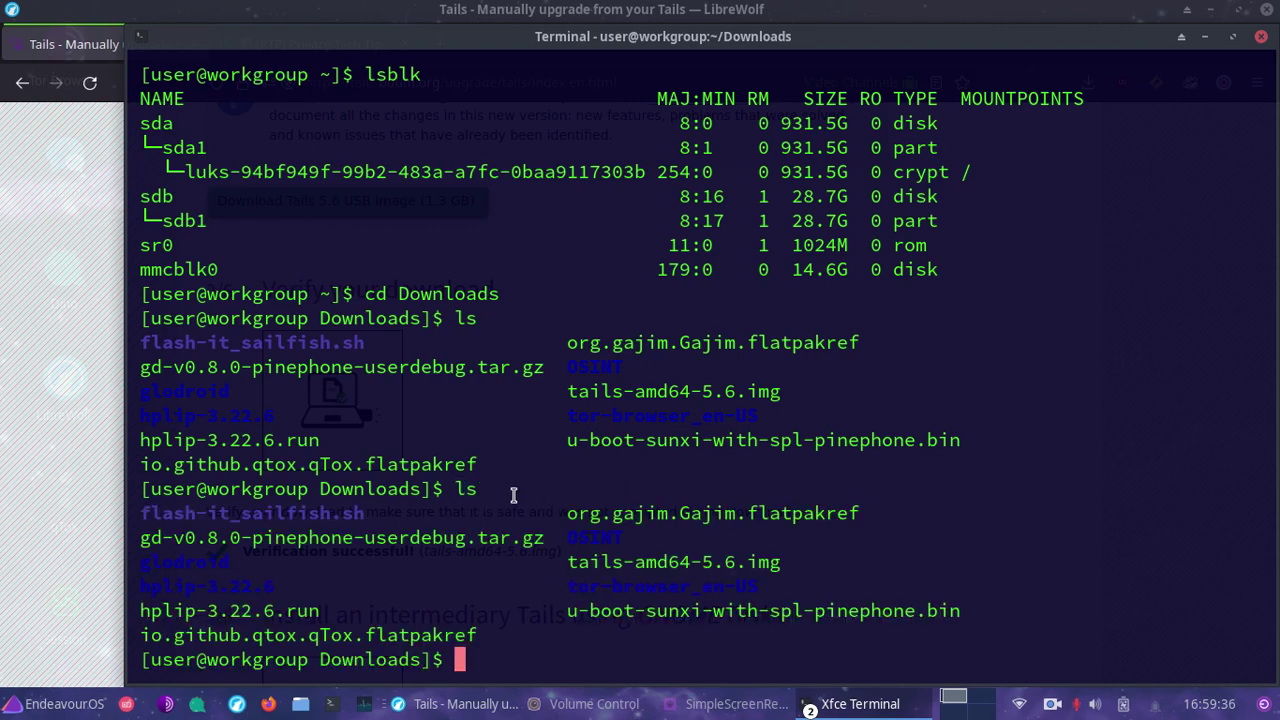
{"action": "type", "text": "clear"}
{"action": "key", "text": "Return"}
{"action": "type", "text": "ls"}
{"action": "key", "text": "Return"}
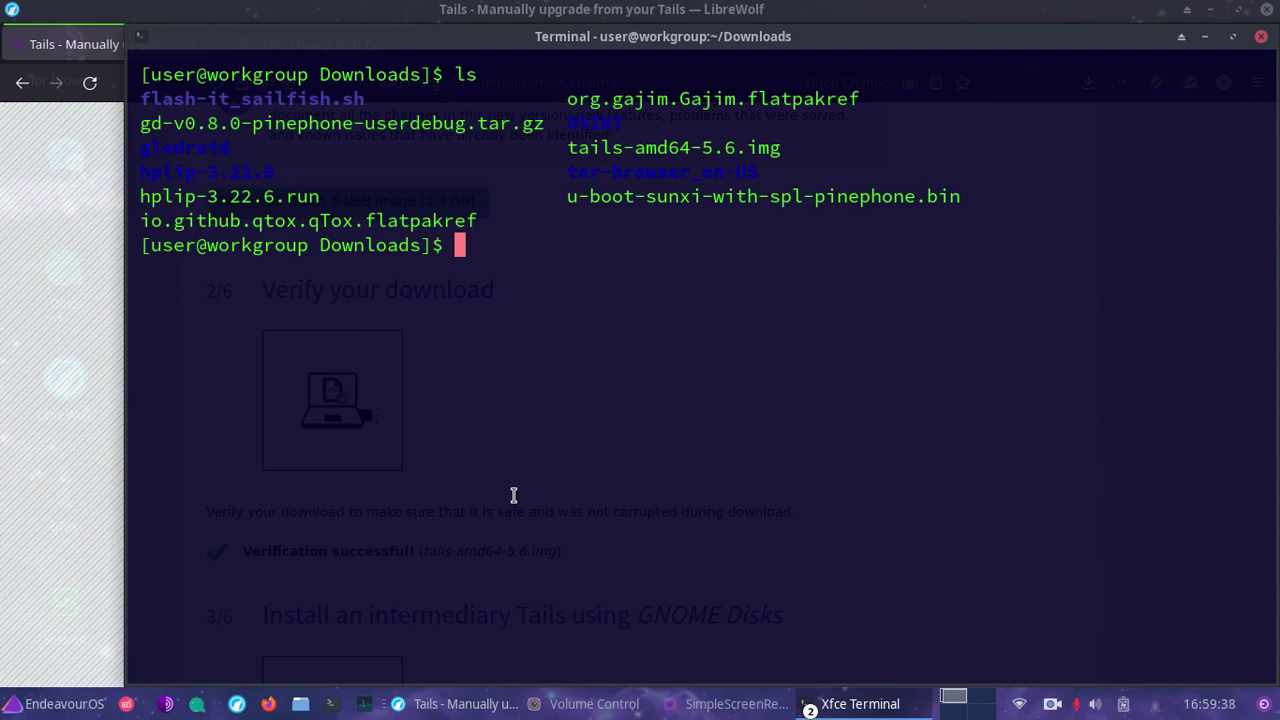
{"action": "type", "text": "dd if="}
{"action": "key", "text": "BackSpace"}
{"action": "key", "text": "BackSpace"}
{"action": "key", "text": "BackSpace"}
{"action": "key", "text": "BackSpace"}
{"action": "key", "text": "BackSpace"}
{"action": "key", "text": "BackSpace"}
Compose the command sudo dd if=tails-amd64-5.6.img of=/dev/sdb bs=5M status=progress in the Downloads folder.
{"action": "type", "text": "sudo "}
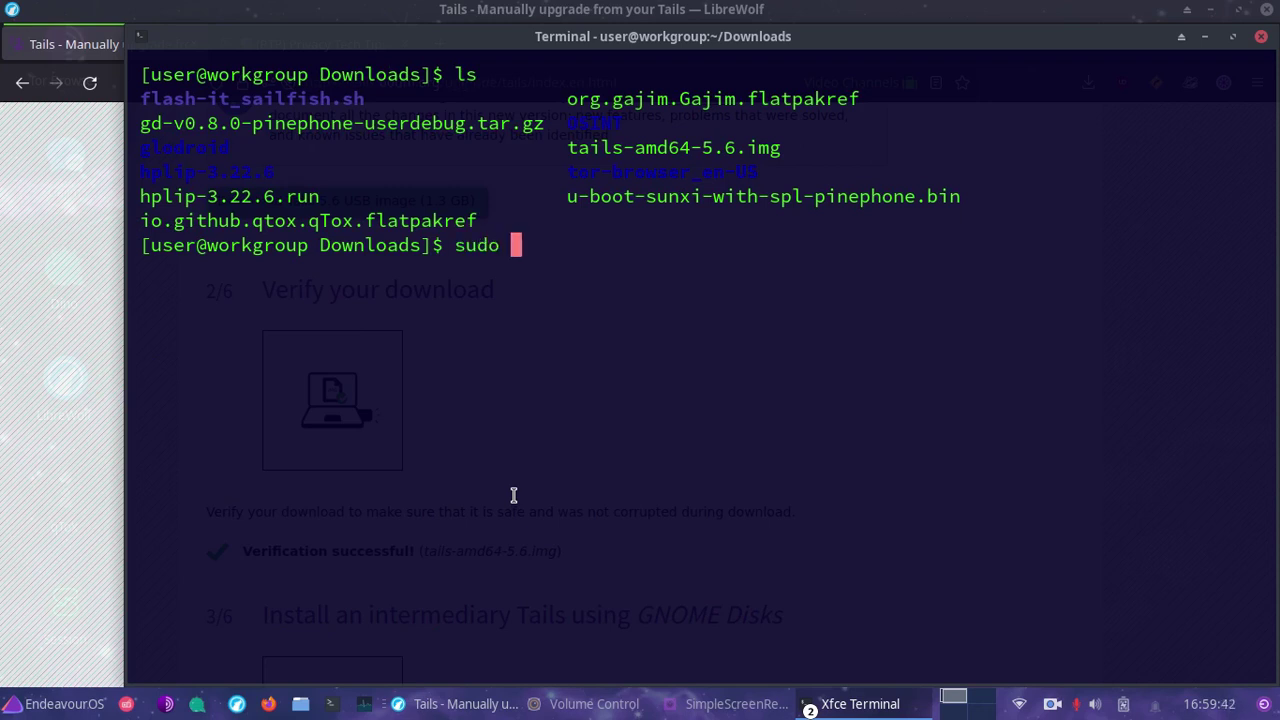
{"action": "type", "text": "dd if="}
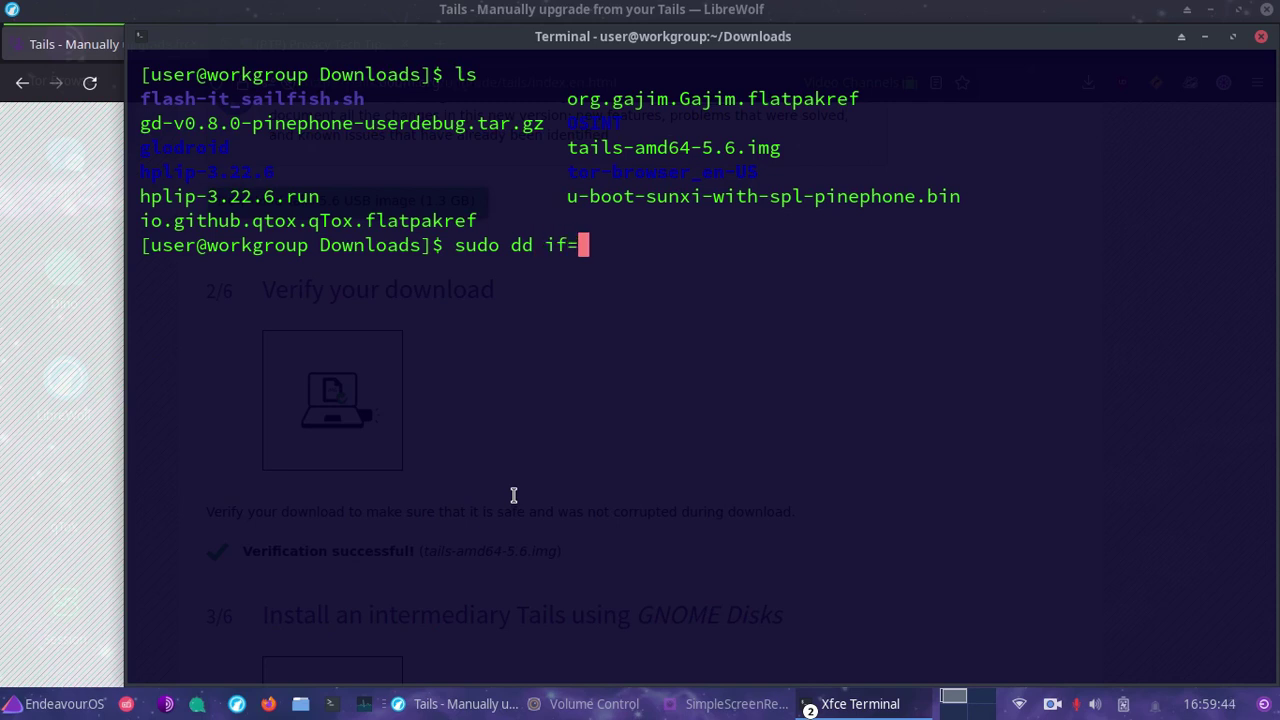
{"action": "type", "text": "ta"}
{"action": "key", "text": "Tab"}
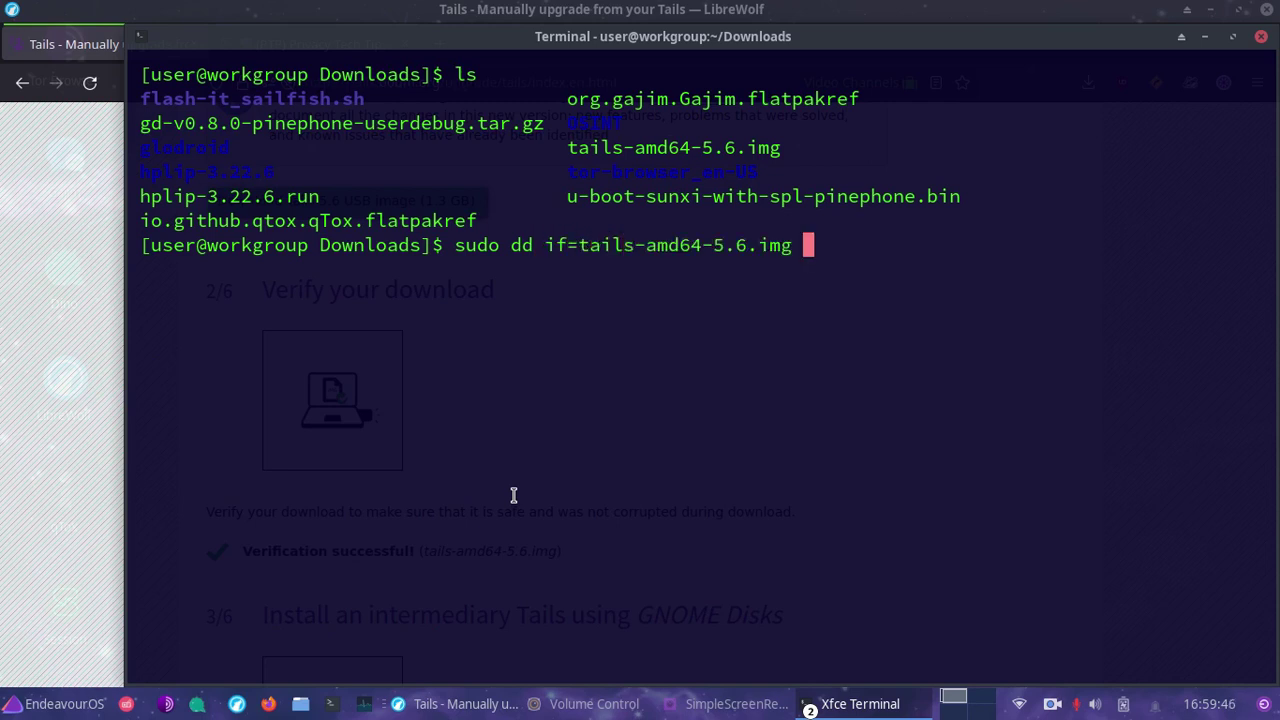
{"action": "type", "text": "of=/dev"}
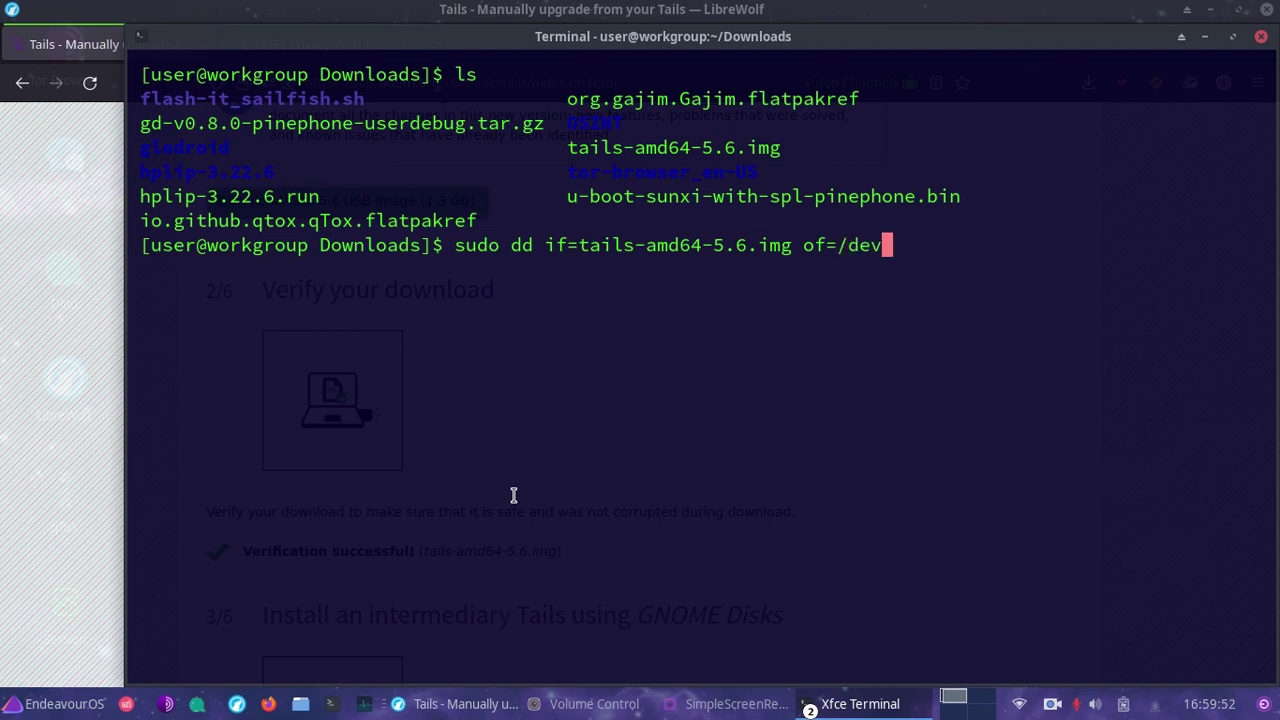
{"action": "type", "text": "/sd"}
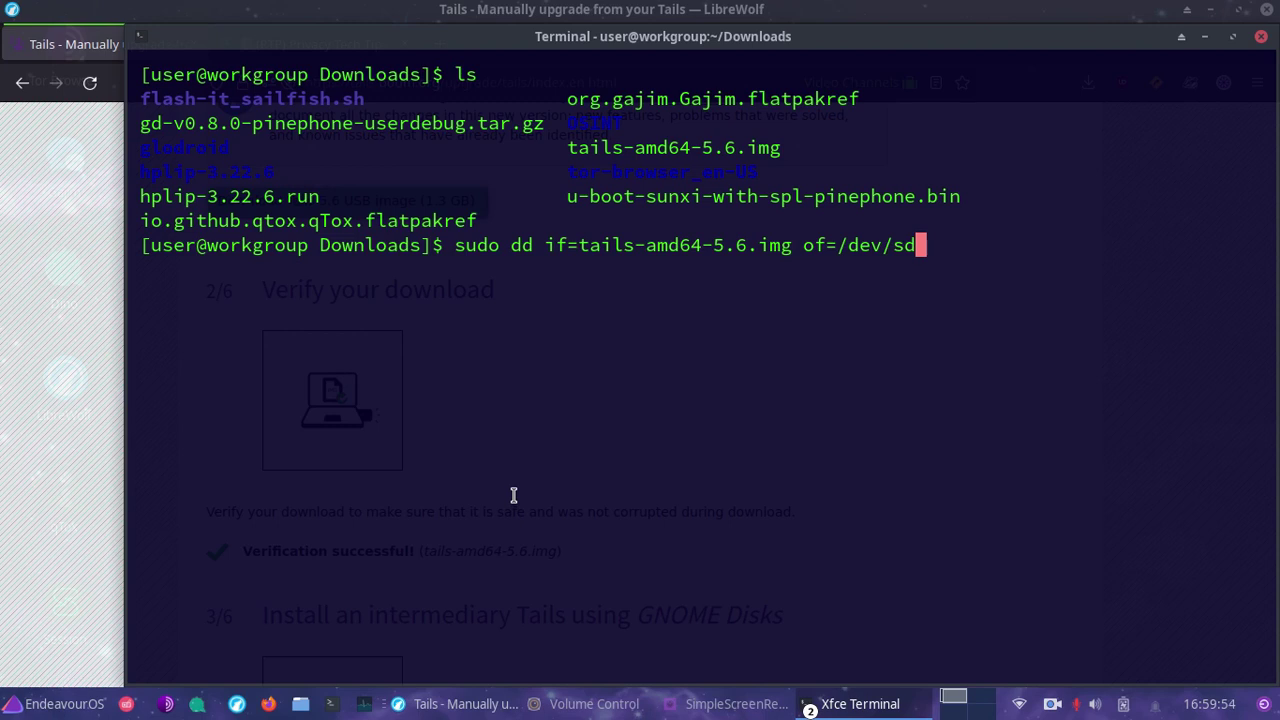
{"action": "type", "text": "b bs"}
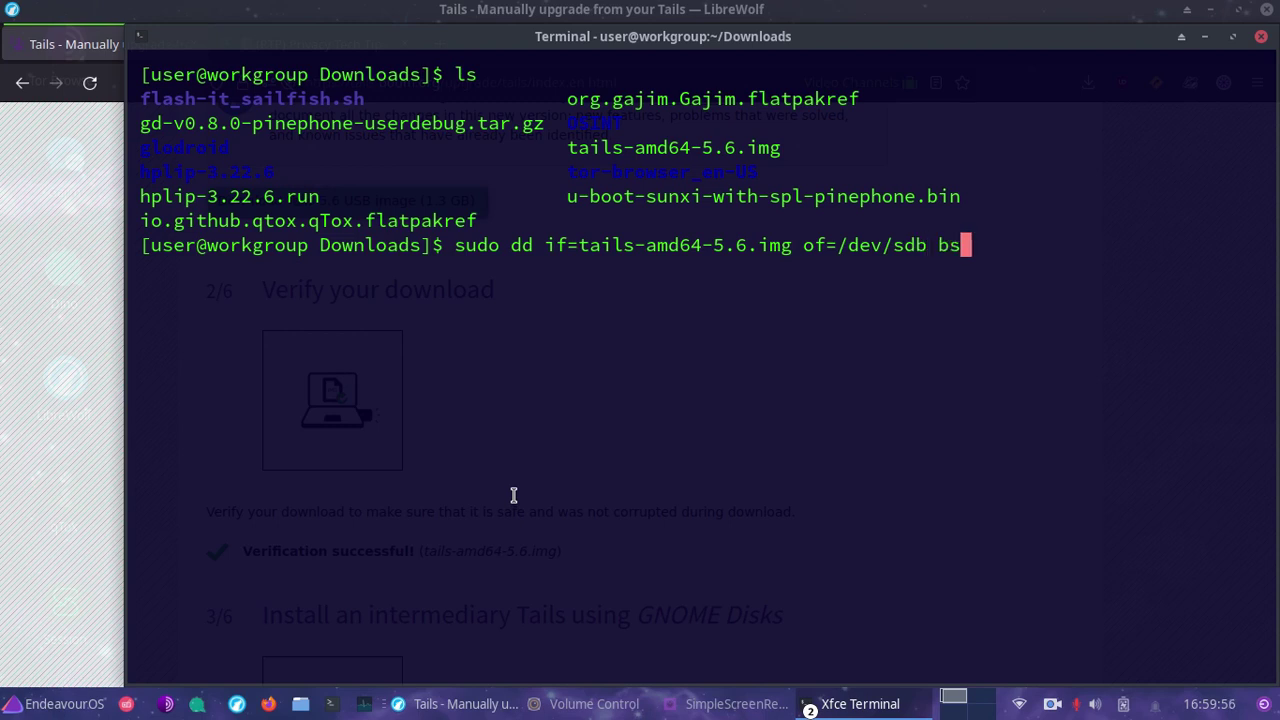
{"action": "type", "text": "="}
{"action": "type", "text": "5M "}
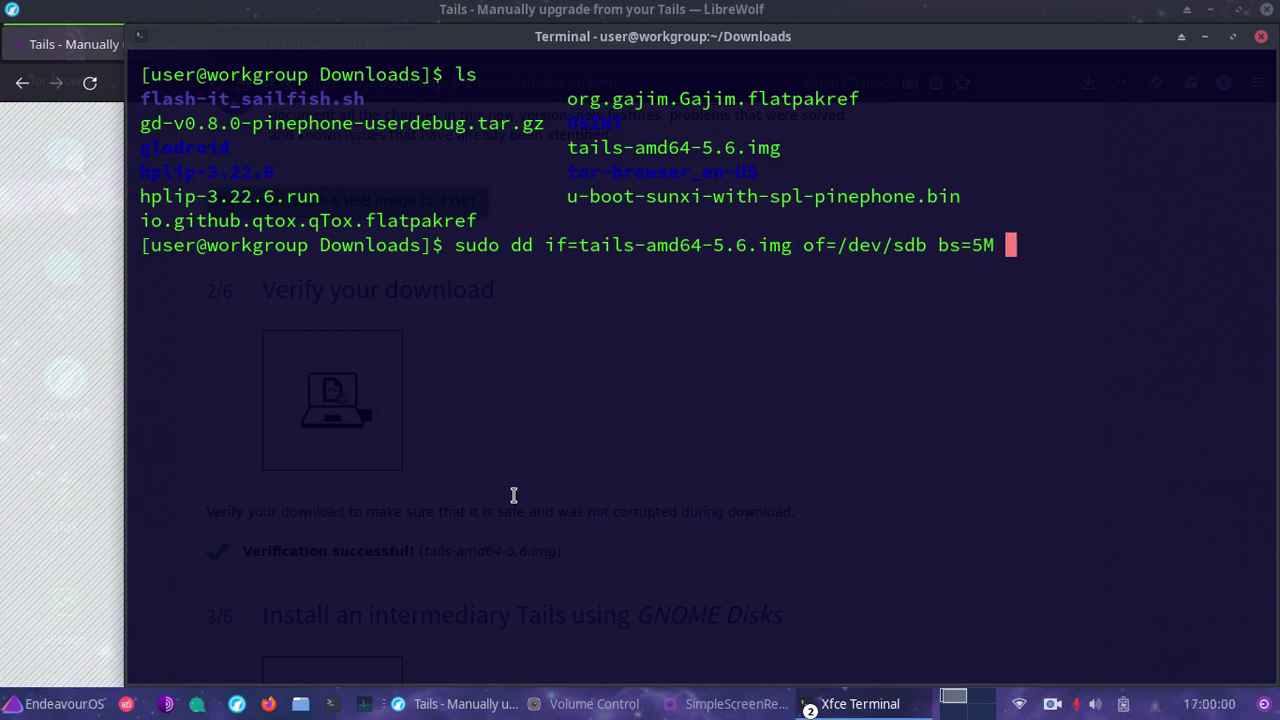
{"action": "type", "text": "status=progress"}
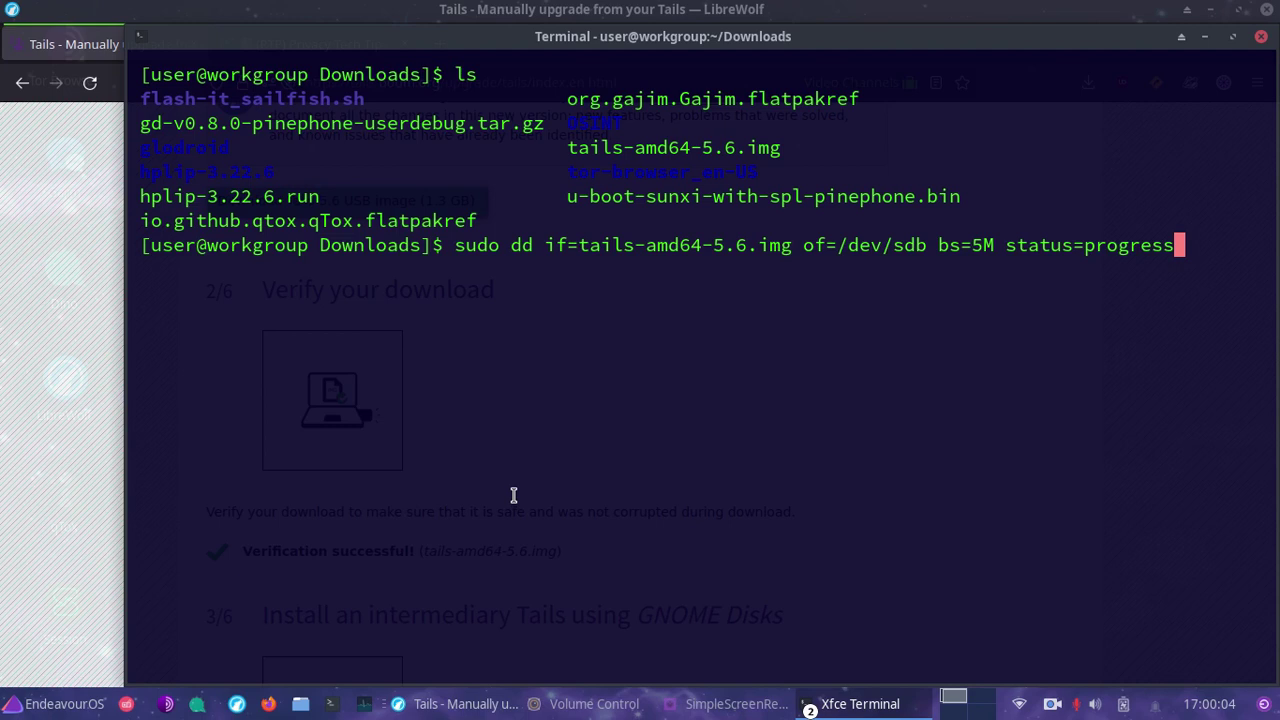
Highlight the input file and the target device in the composed dd command, clear the selection and run the command.
{"action": "left_click_drag", "start_coordinate": [546, 245], "coordinate": [826, 245]}
{"action": "left_click", "coordinate": [832, 277]}
{"action": "left_click_drag", "start_coordinate": [843, 245], "coordinate": [928, 247]}
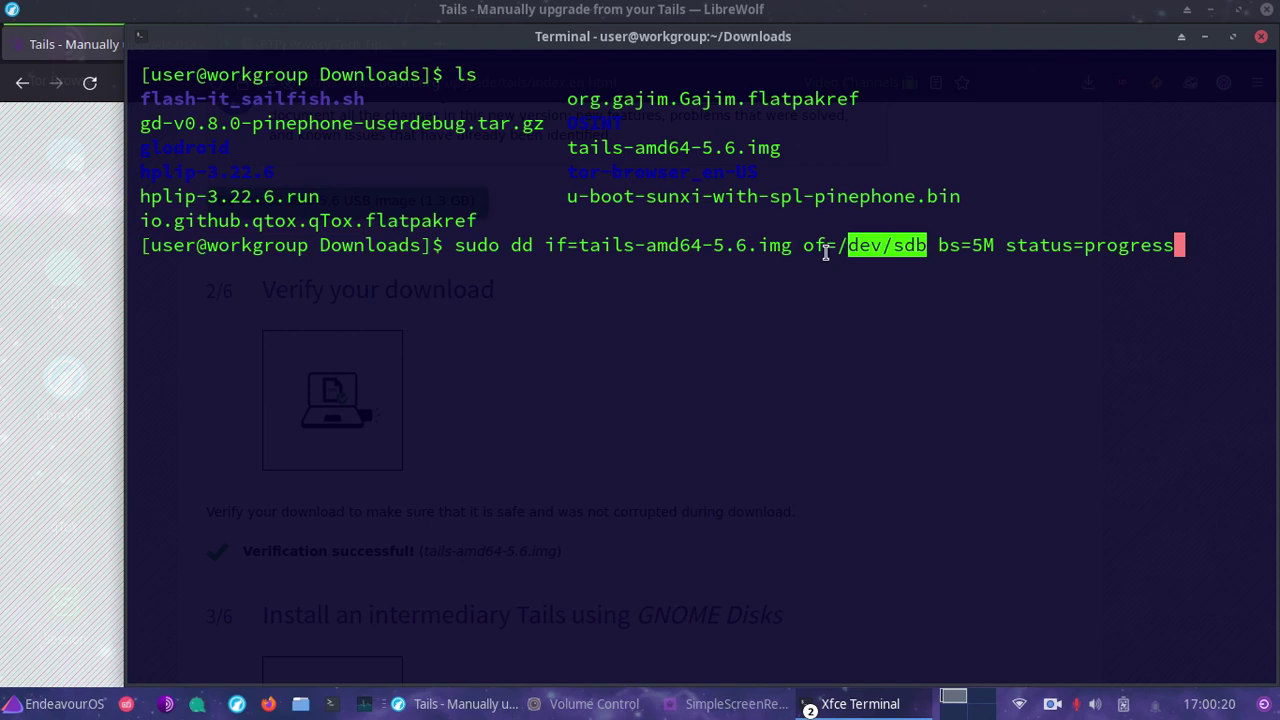
{"action": "left_click", "coordinate": [833, 250]}
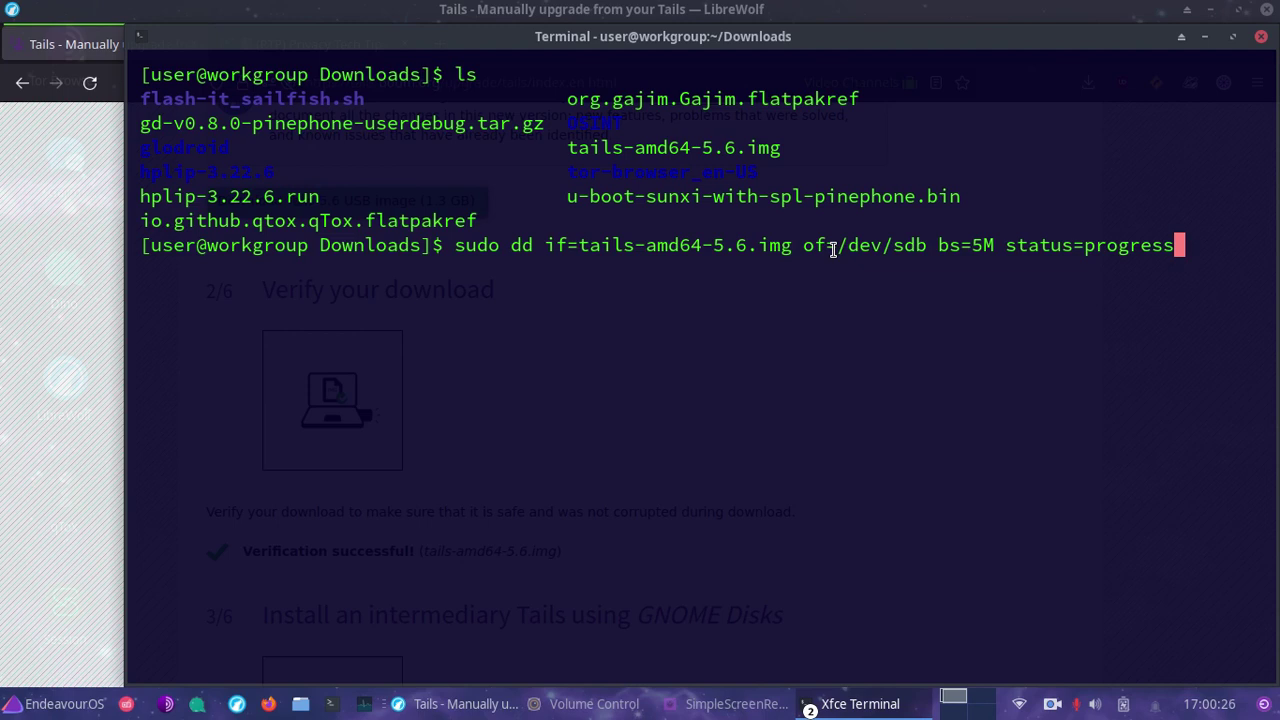
{"action": "key", "text": "Return"}
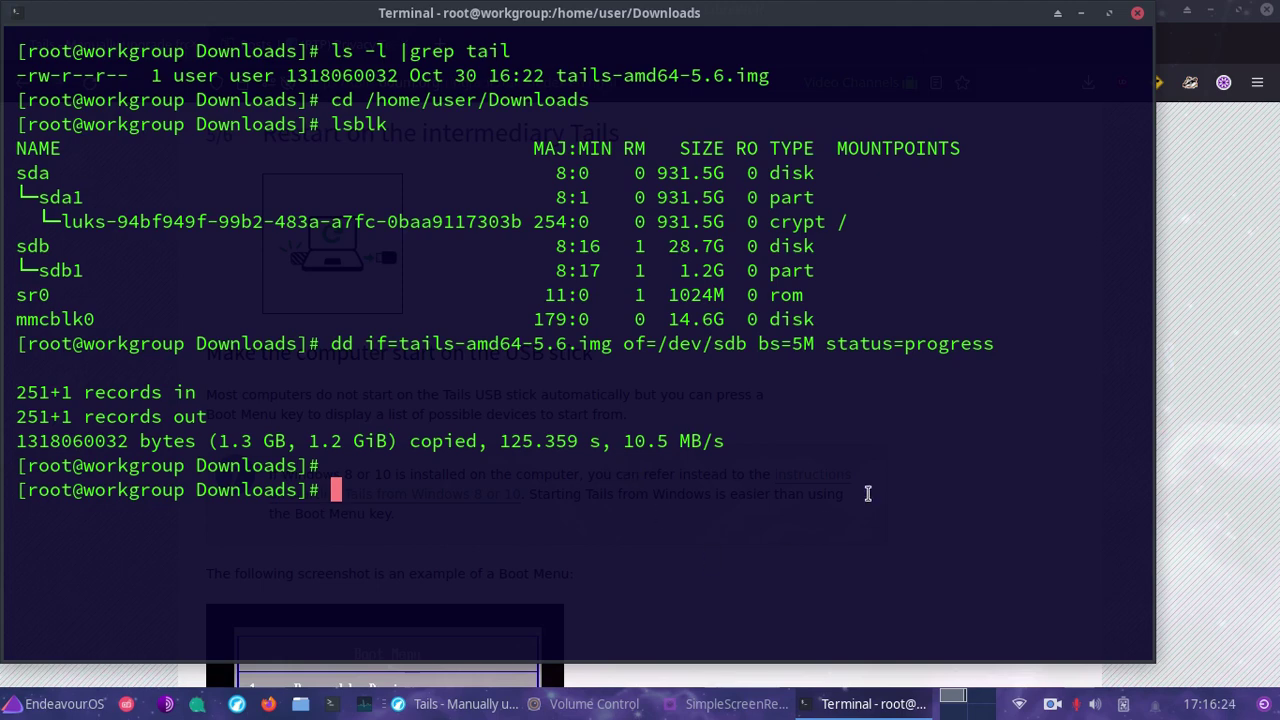
Return to the Tails upgrade page in LibreWolf and read step 5 on the Boot Menu, the manufacturers' keys and the Boot Loader.
{"action": "left_click", "coordinate": [1181, 483]}
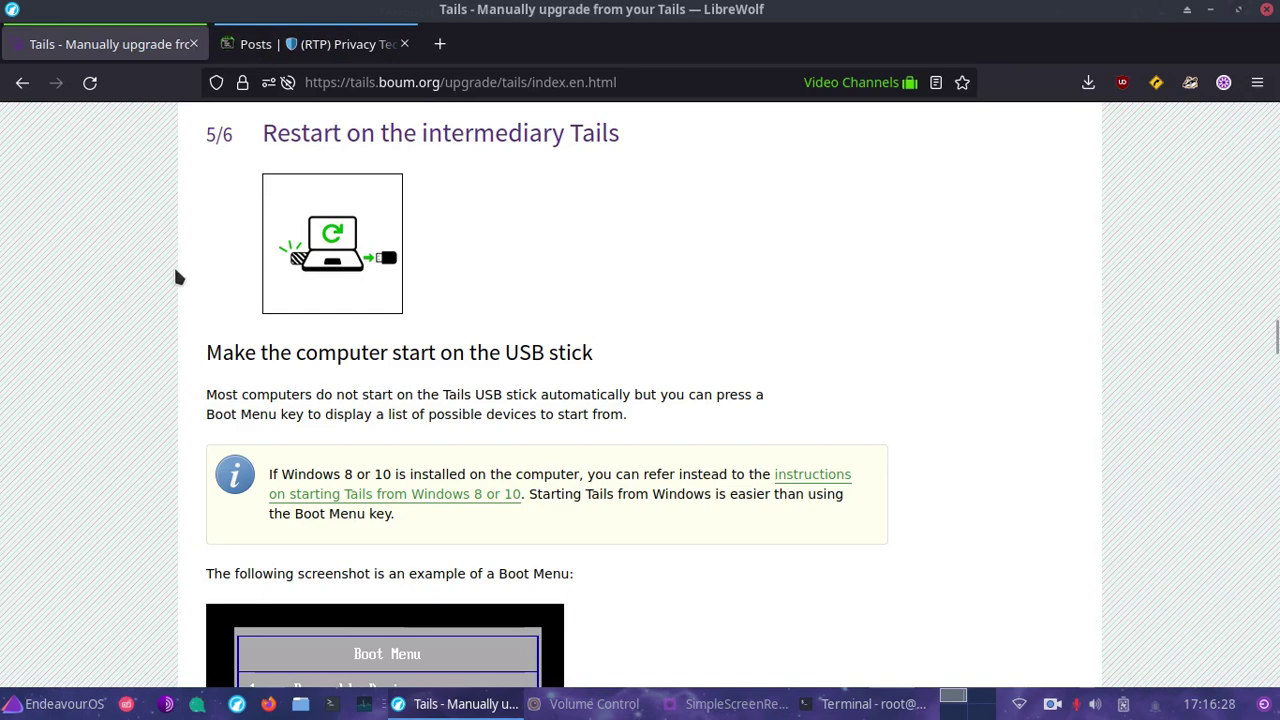
{"action": "scroll", "coordinate": [163, 343], "scroll_direction": "down", "scroll_amount": 5}
{"action": "scroll", "coordinate": [234, 366], "scroll_direction": "down", "scroll_amount": 2}
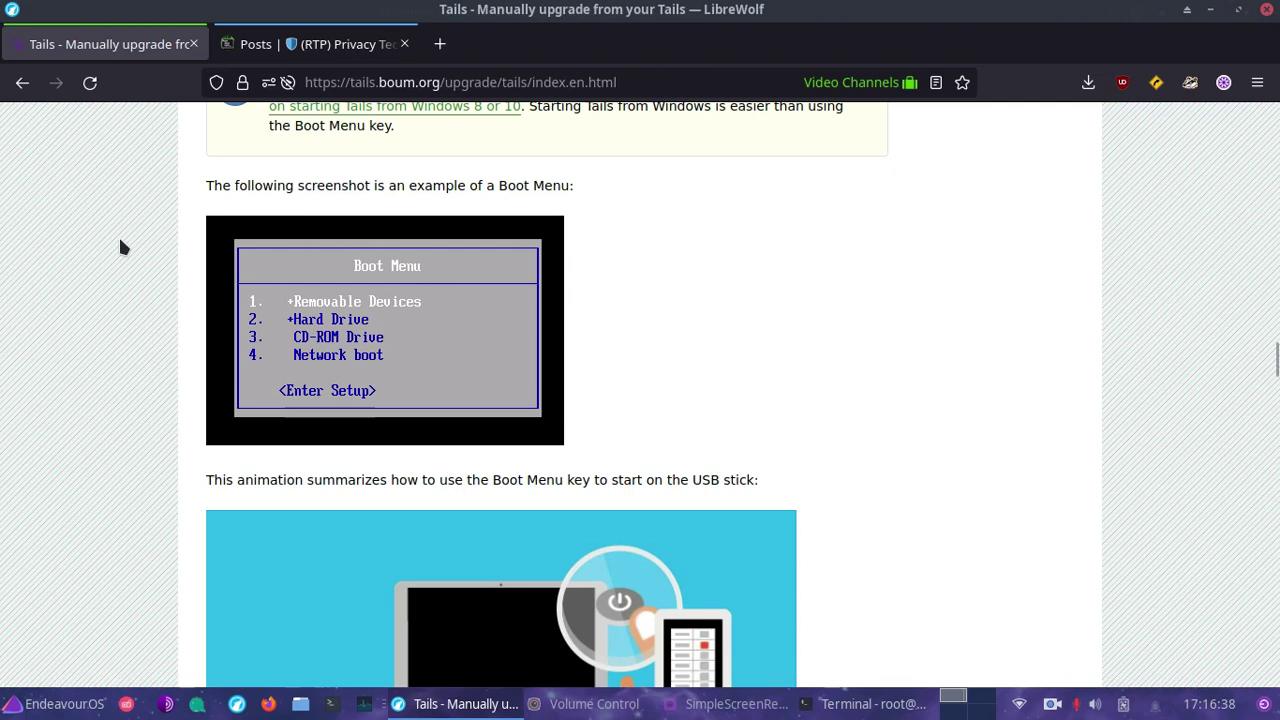
{"action": "scroll", "coordinate": [134, 312], "scroll_direction": "down", "scroll_amount": 2}
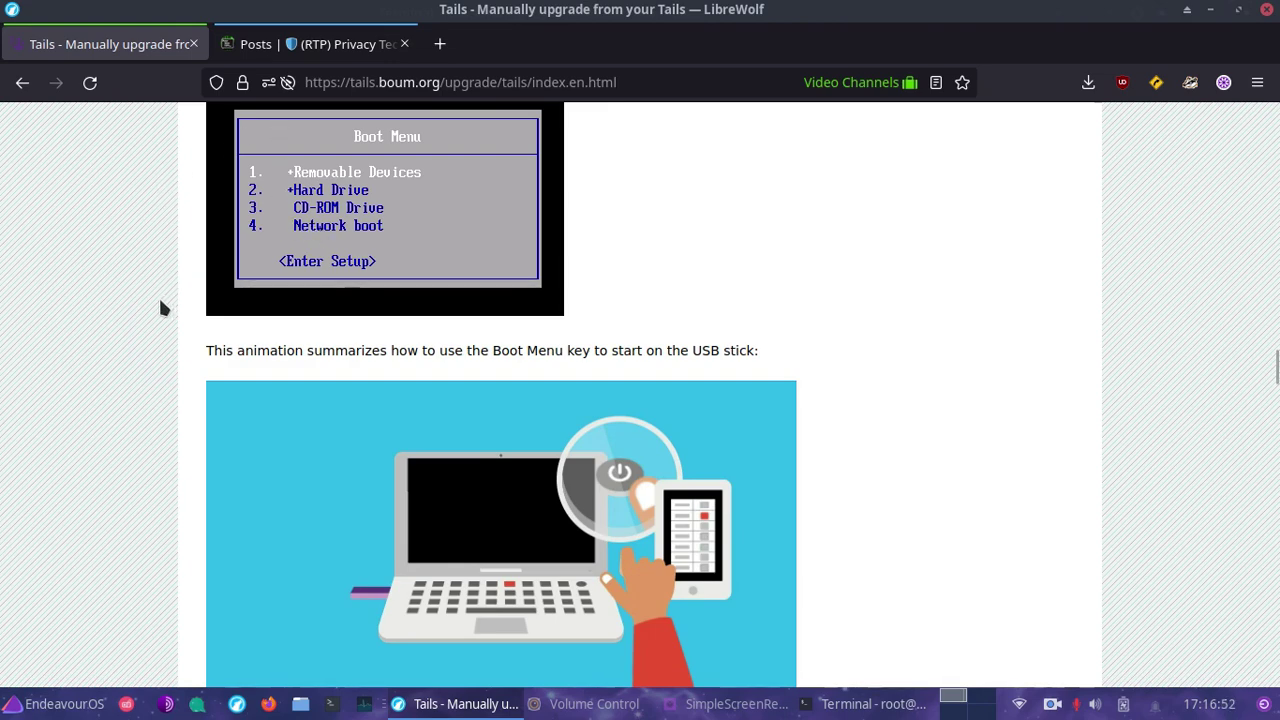
{"action": "scroll", "coordinate": [160, 303], "scroll_direction": "down", "scroll_amount": 6}
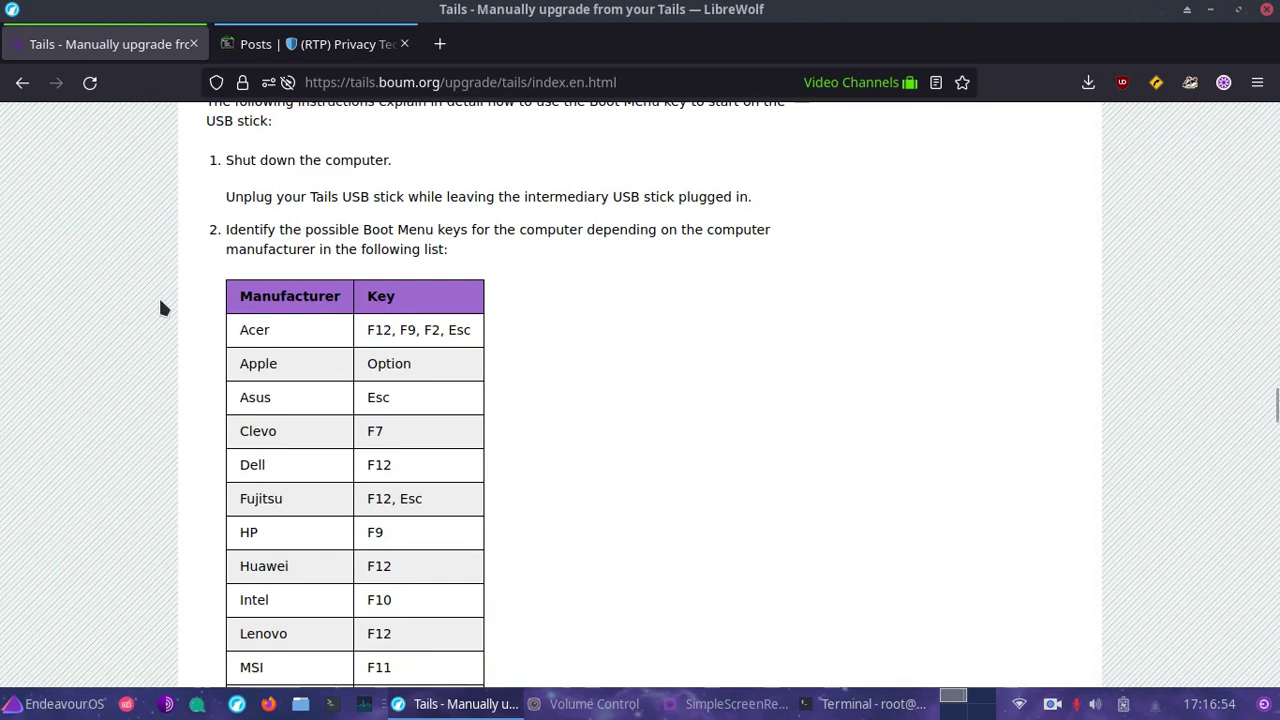
{"action": "scroll", "coordinate": [160, 303], "scroll_direction": "down", "scroll_amount": 3}
{"action": "scroll", "coordinate": [341, 422], "scroll_direction": "up", "scroll_amount": 2}
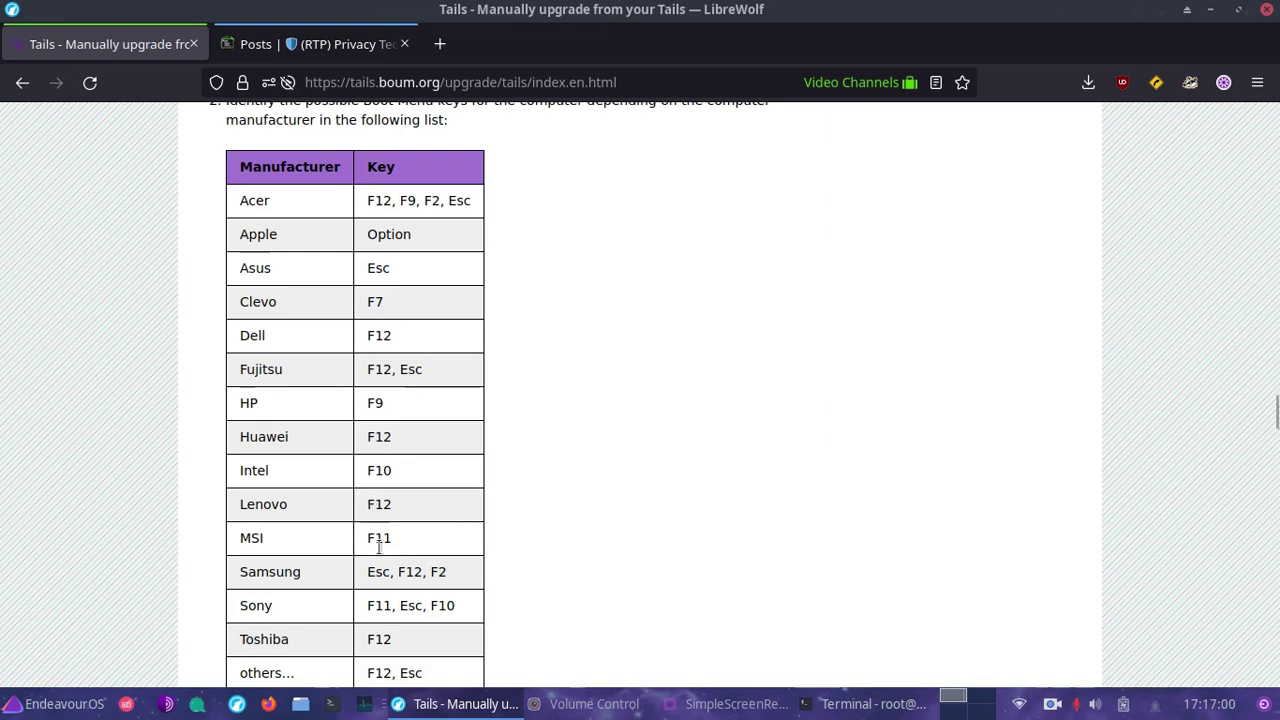
{"action": "scroll", "coordinate": [378, 575], "scroll_direction": "down", "scroll_amount": 2}
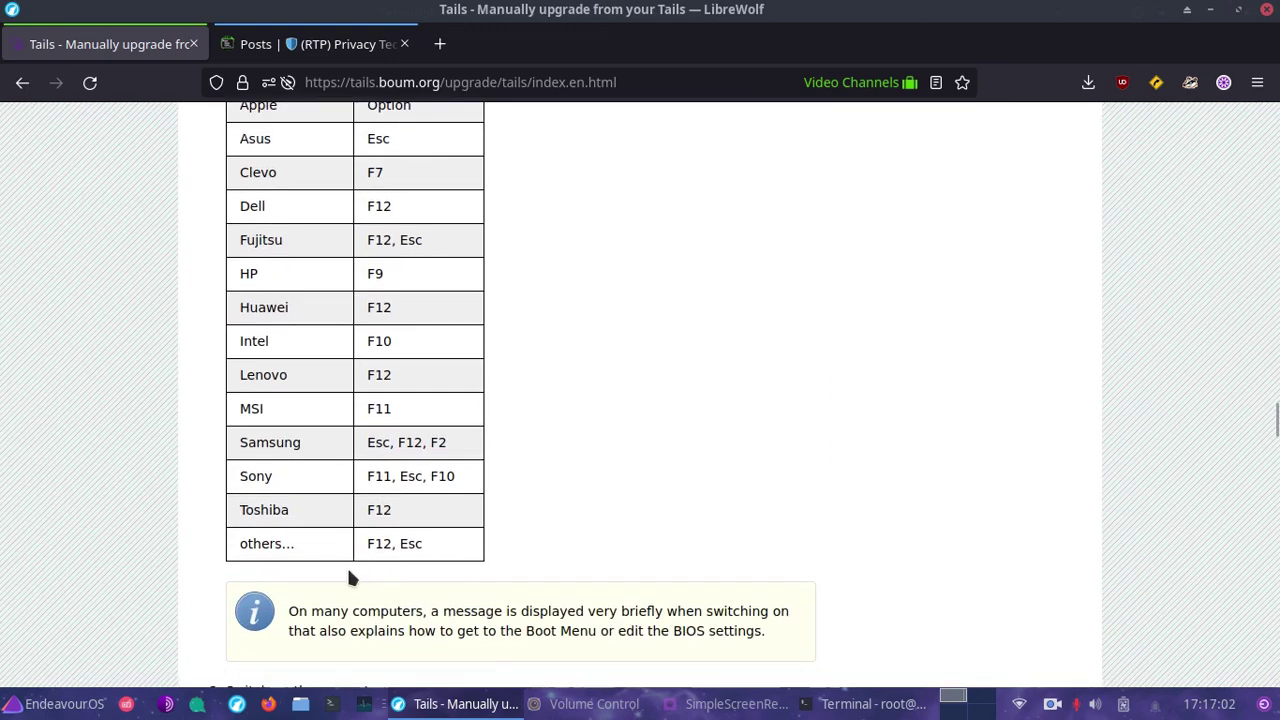
{"action": "scroll", "coordinate": [180, 362], "scroll_direction": "down", "scroll_amount": 6}
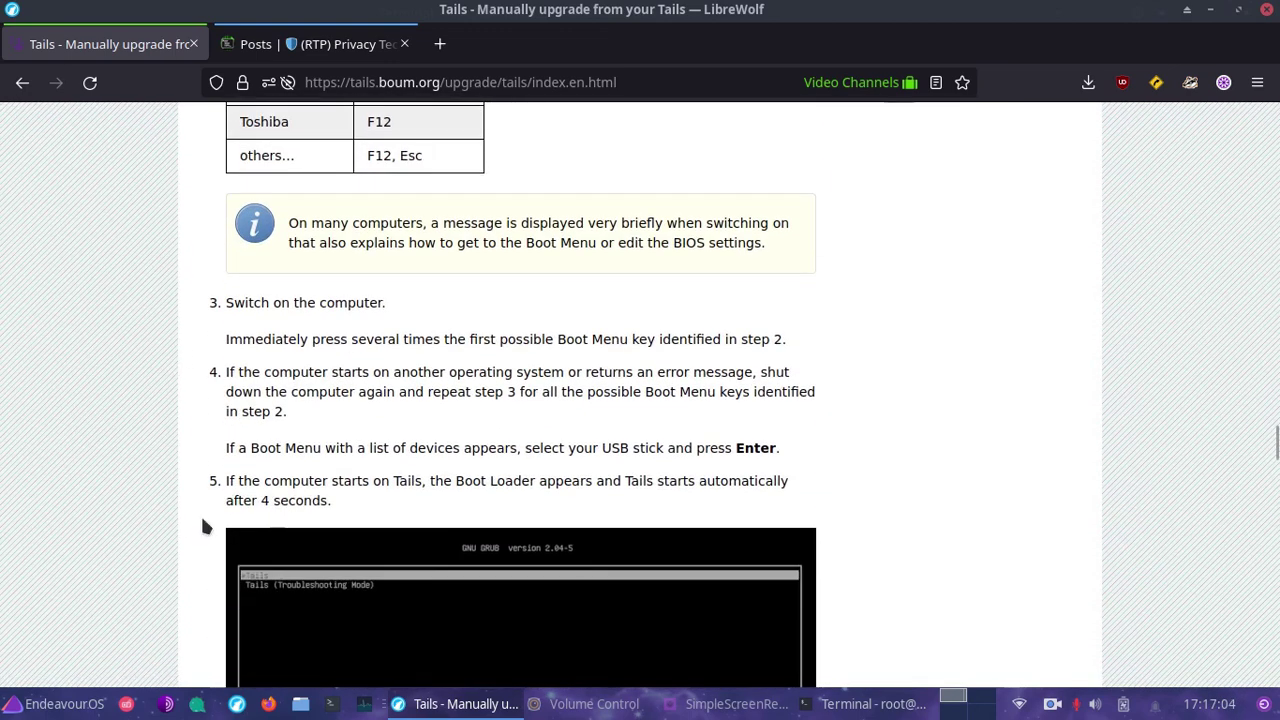
{"action": "scroll", "coordinate": [170, 400], "scroll_direction": "down", "scroll_amount": 4}
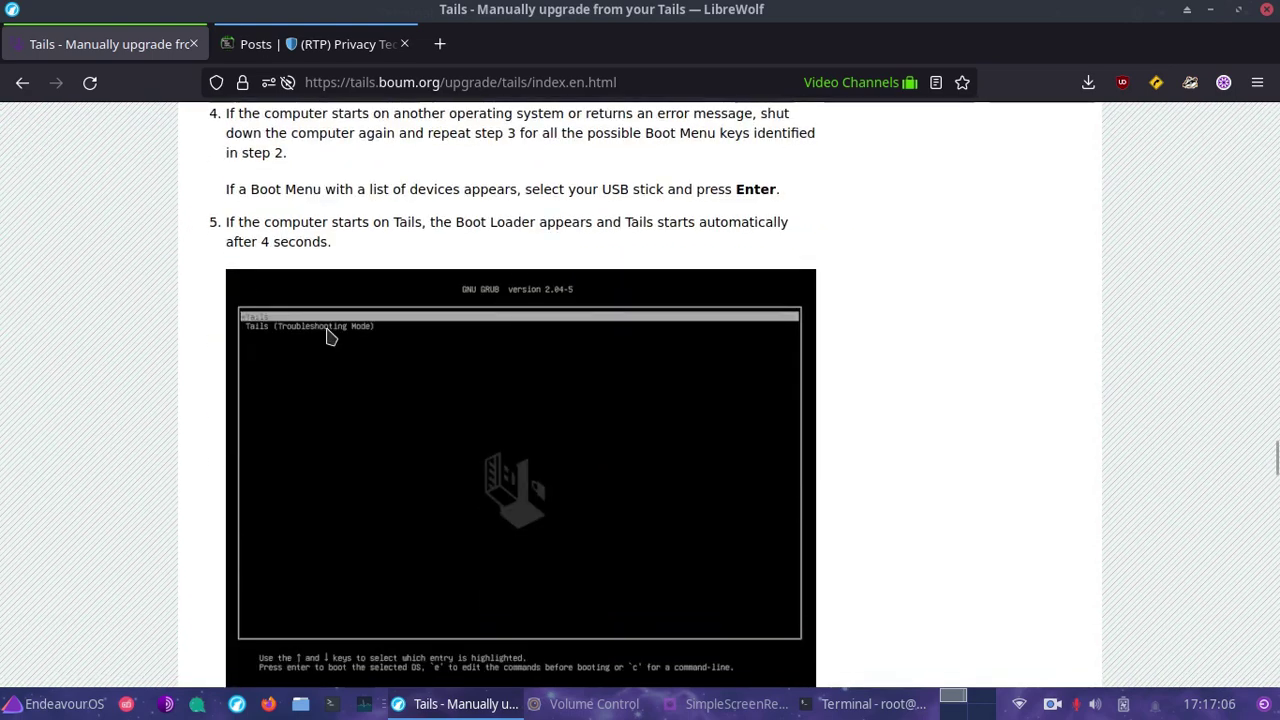
{"action": "scroll", "coordinate": [409, 400], "scroll_direction": "down", "scroll_amount": 8}
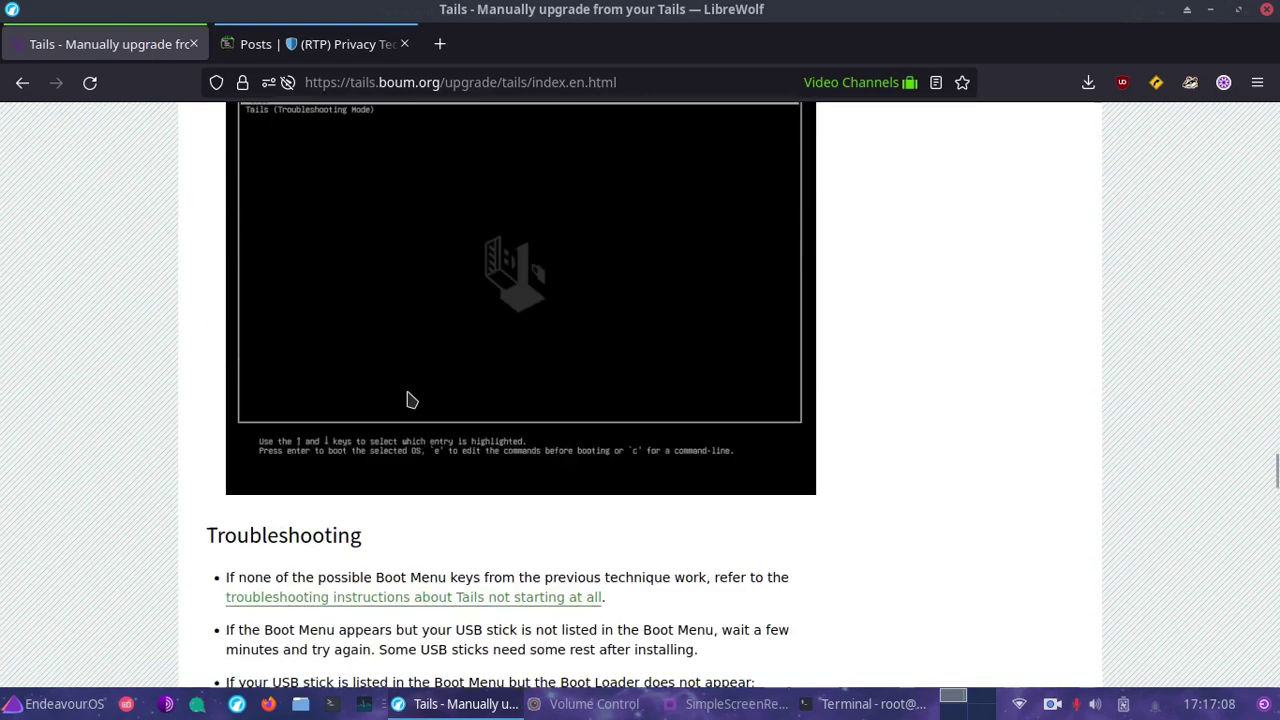
Read the Starting Tails section and step 6 on upgrading Tails by cloning with Tails Installer.
{"action": "scroll", "coordinate": [180, 306], "scroll_direction": "down", "scroll_amount": 4}
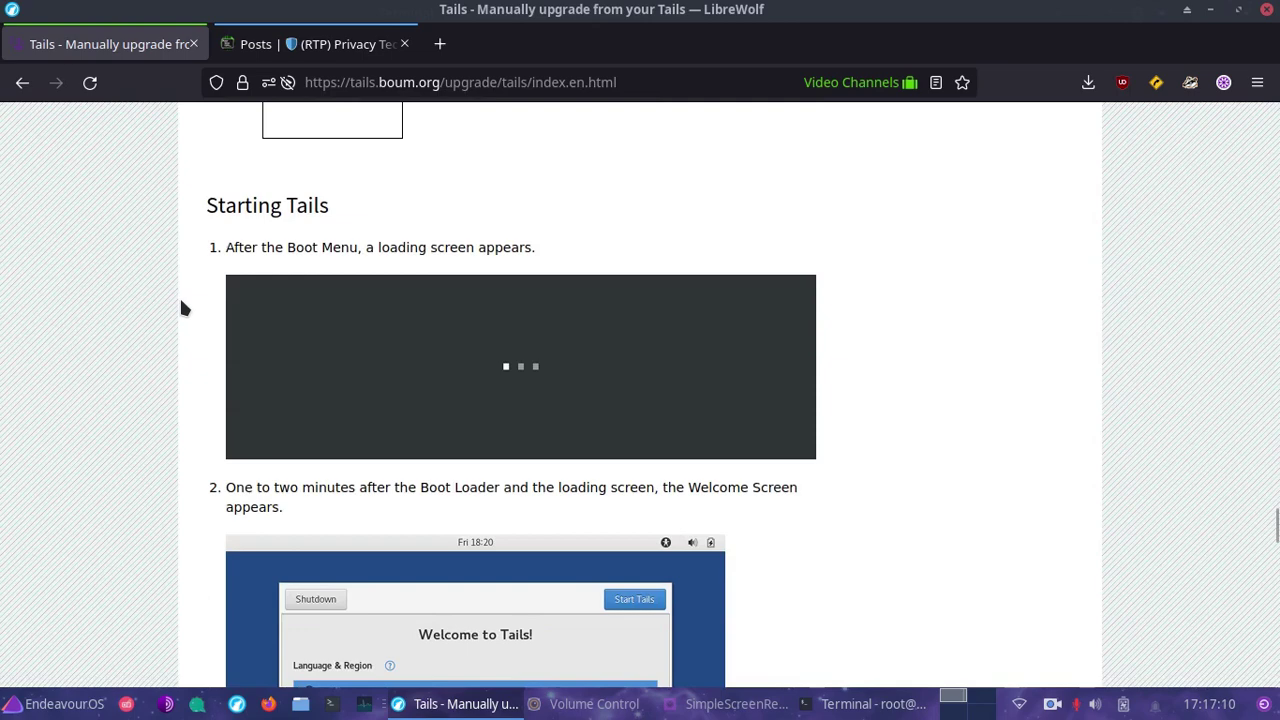
{"action": "scroll", "coordinate": [277, 451], "scroll_direction": "down", "scroll_amount": 7}
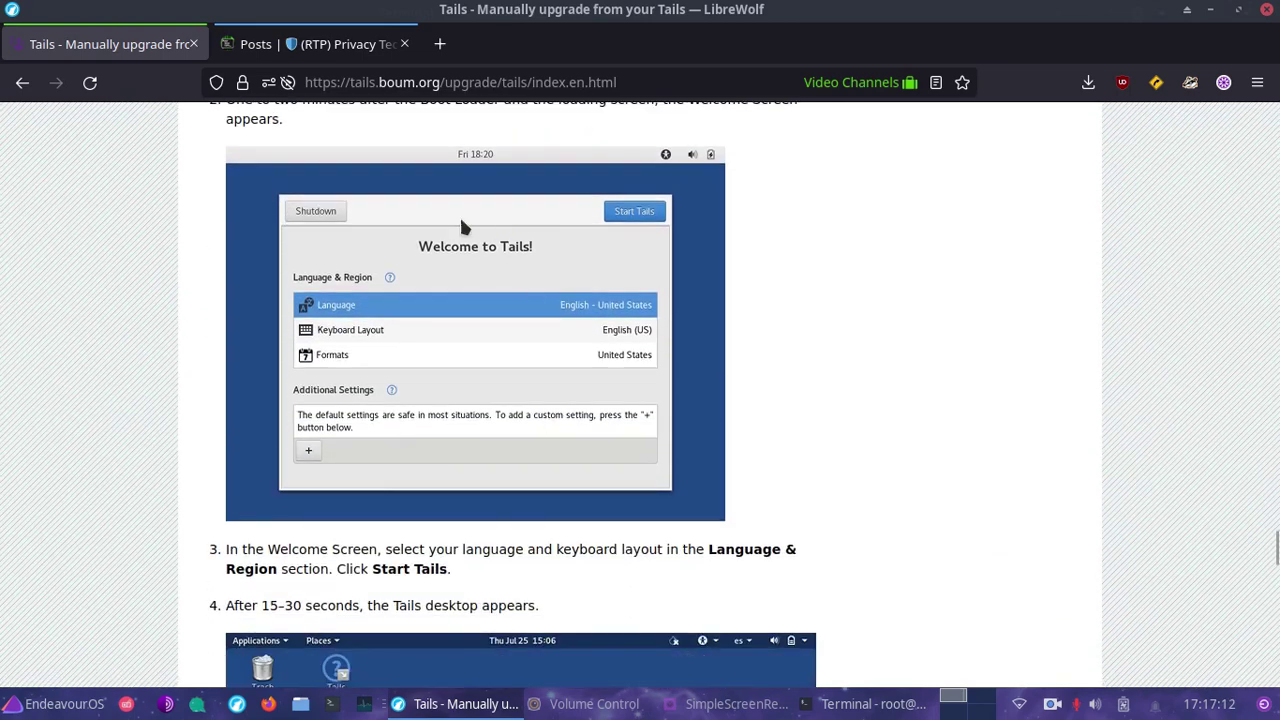
{"action": "scroll", "coordinate": [426, 423], "scroll_direction": "down", "scroll_amount": 9}
{"action": "scroll", "coordinate": [316, 430], "scroll_direction": "down", "scroll_amount": 2}
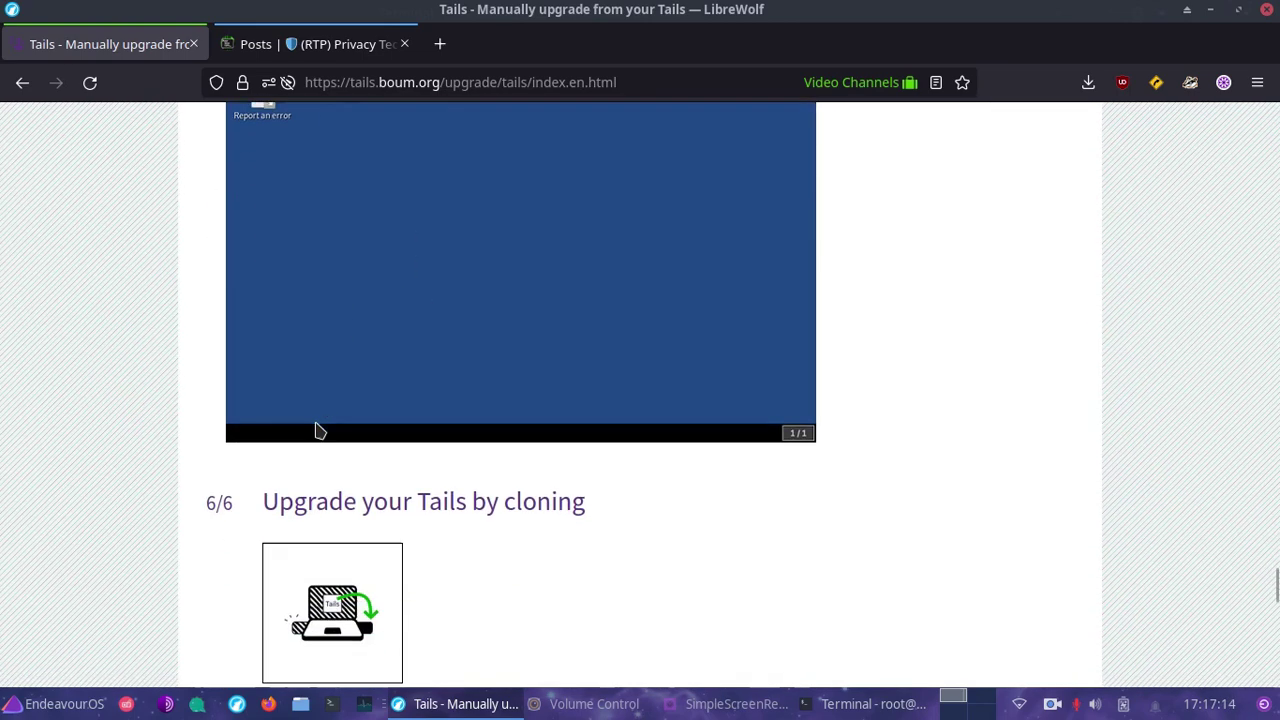
{"action": "scroll", "coordinate": [316, 430], "scroll_direction": "down", "scroll_amount": 5}
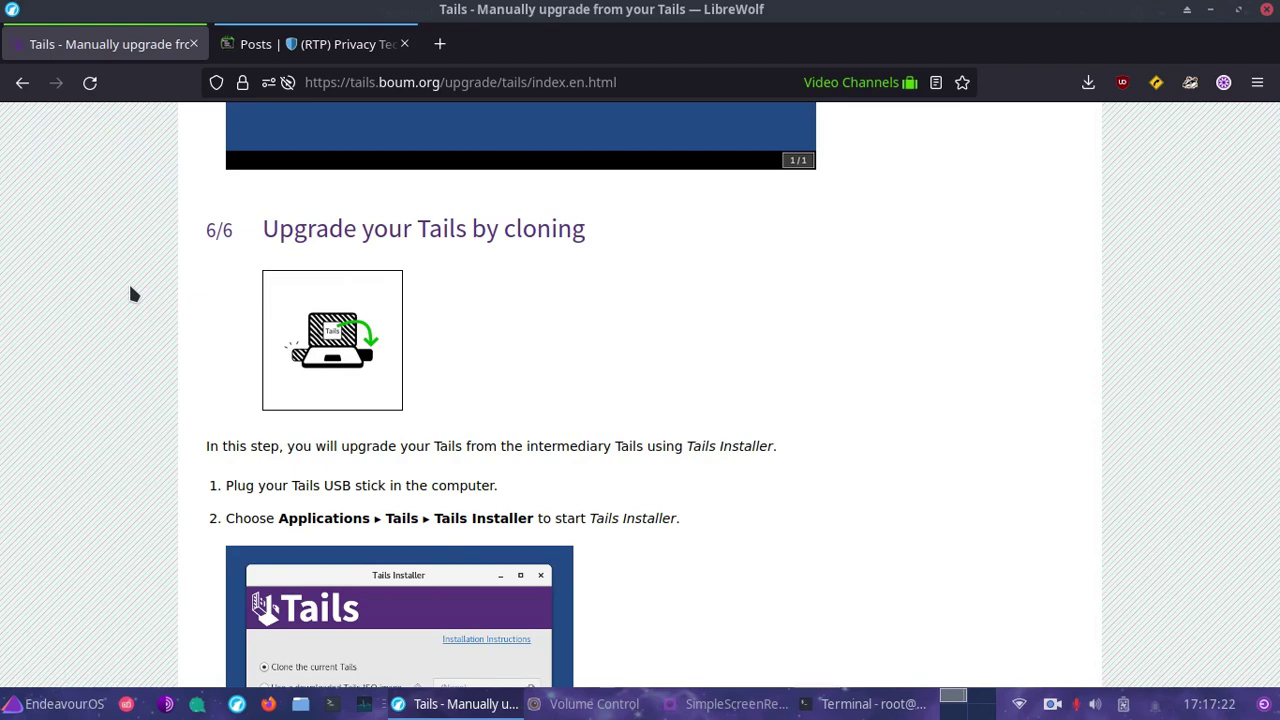
{"action": "scroll", "coordinate": [130, 293], "scroll_direction": "down", "scroll_amount": 3}
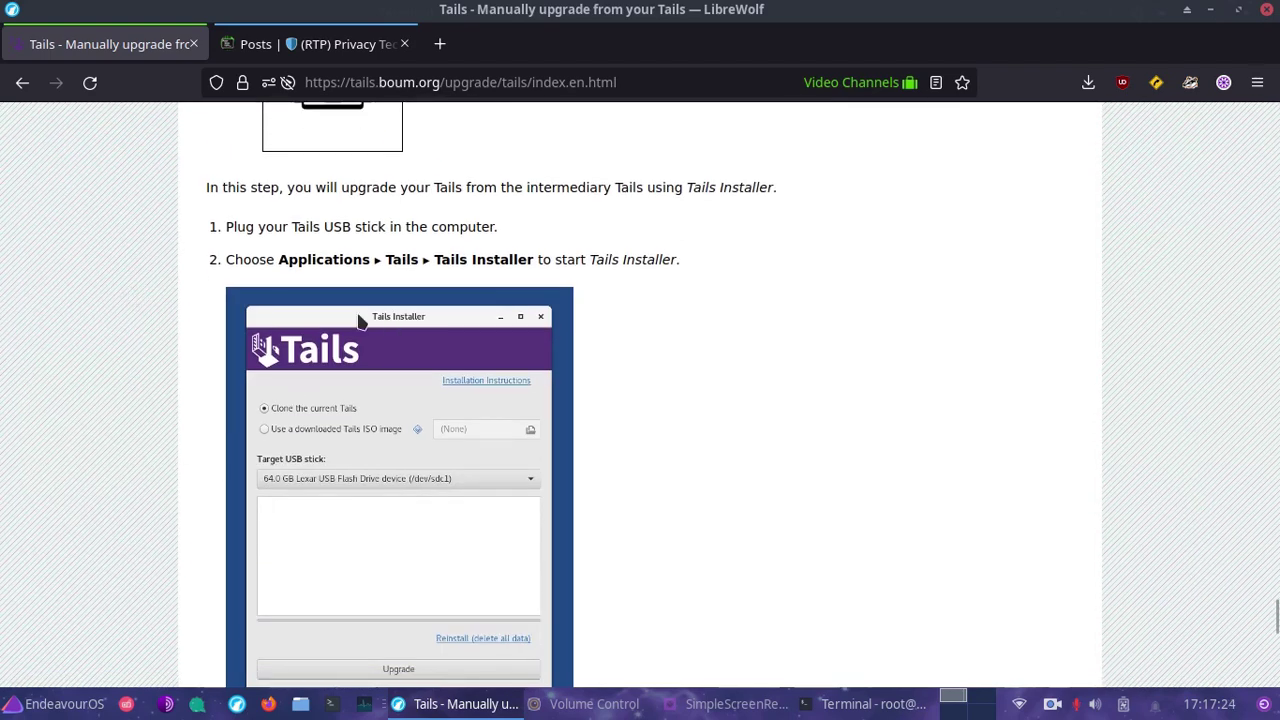
{"action": "scroll", "coordinate": [307, 448], "scroll_direction": "down", "scroll_amount": 1}
{"action": "scroll", "coordinate": [307, 449], "scroll_direction": "down", "scroll_amount": 2}
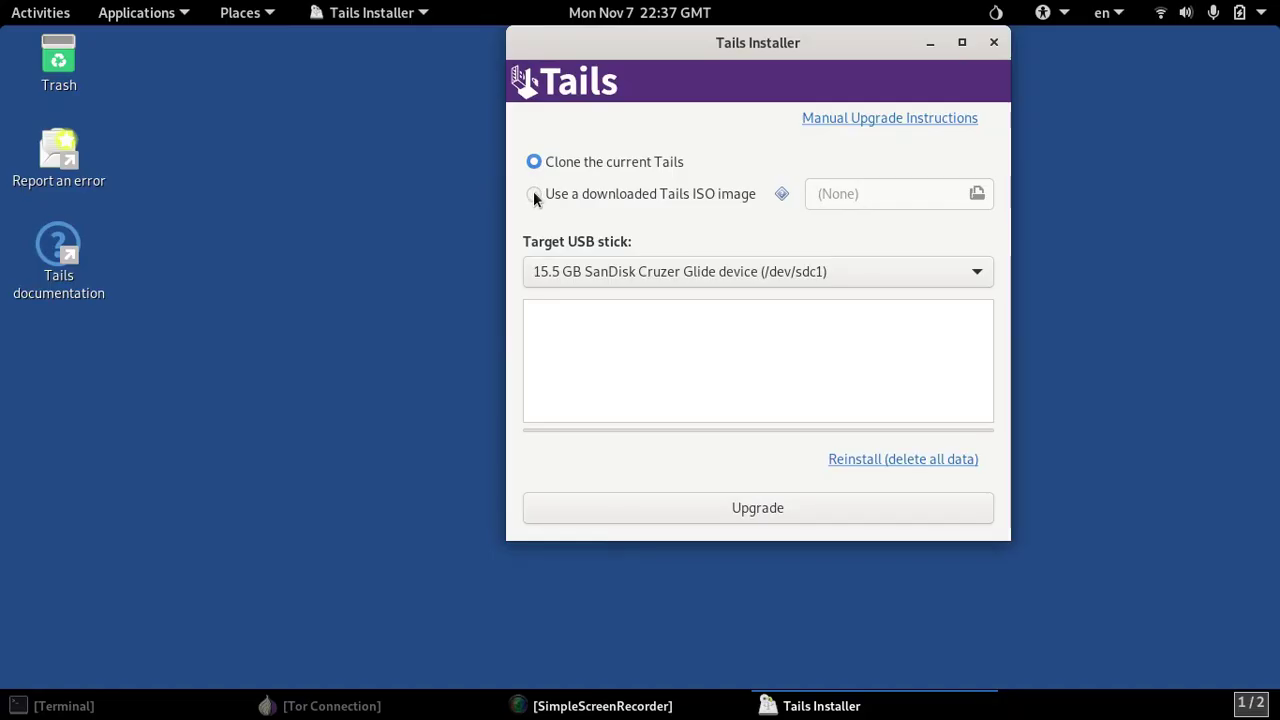
In Tails Installer, choose to clone the current Tails onto the 15.5 GB SanDisk Cruzer Glide device (/dev/sdc1) and start the upgrade.
{"action": "left_click", "coordinate": [534, 194]}
{"action": "left_click", "coordinate": [534, 163]}
{"action": "left_click", "coordinate": [685, 285]}
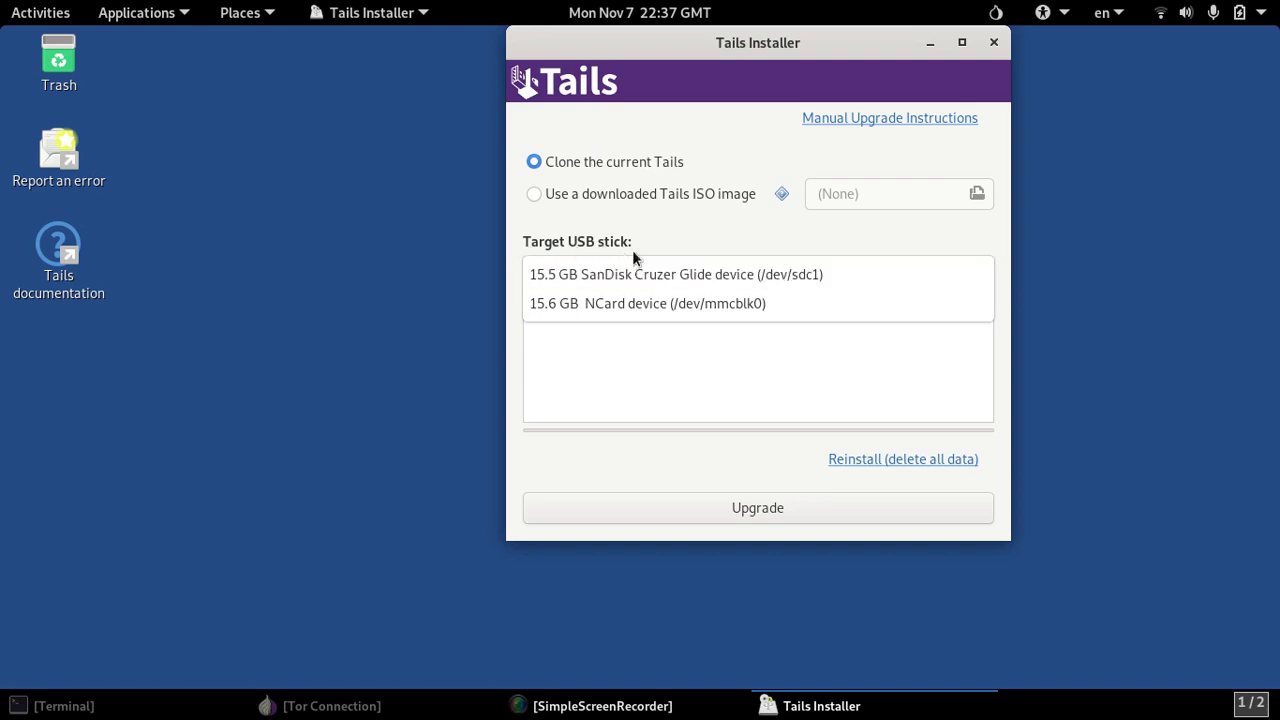
{"action": "left_click", "coordinate": [636, 270]}
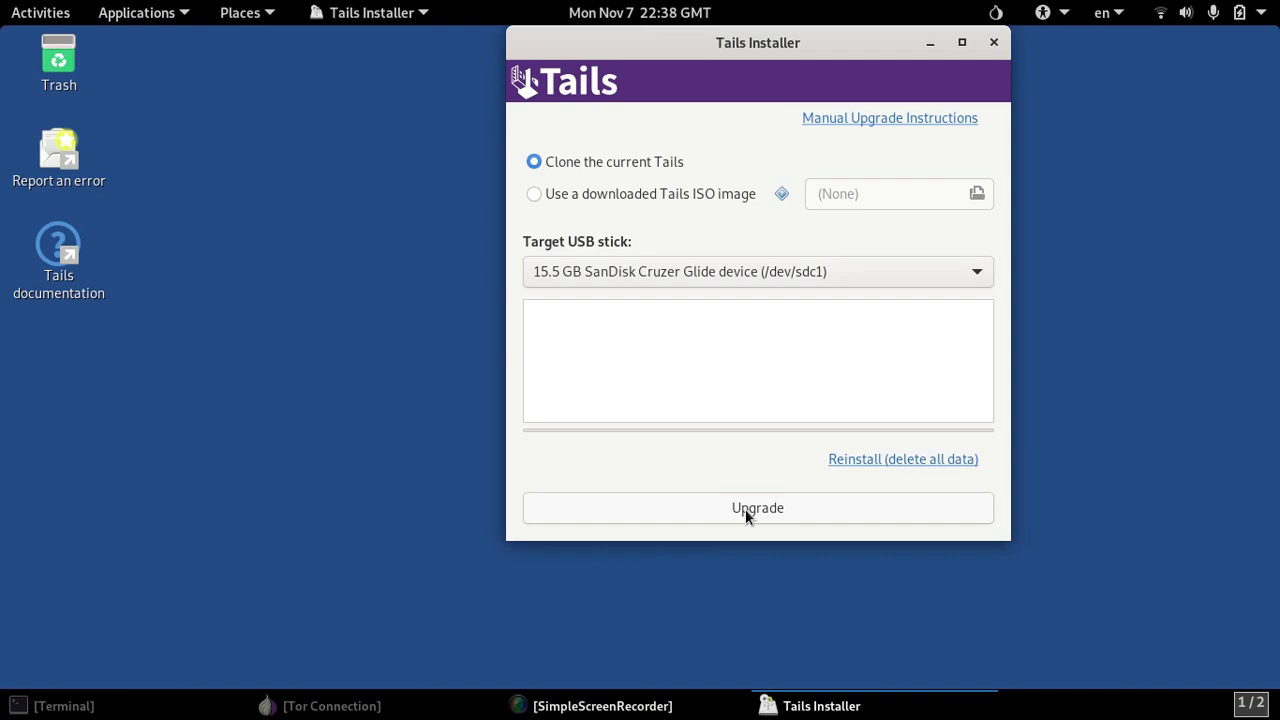
{"action": "left_click", "coordinate": [745, 509]}
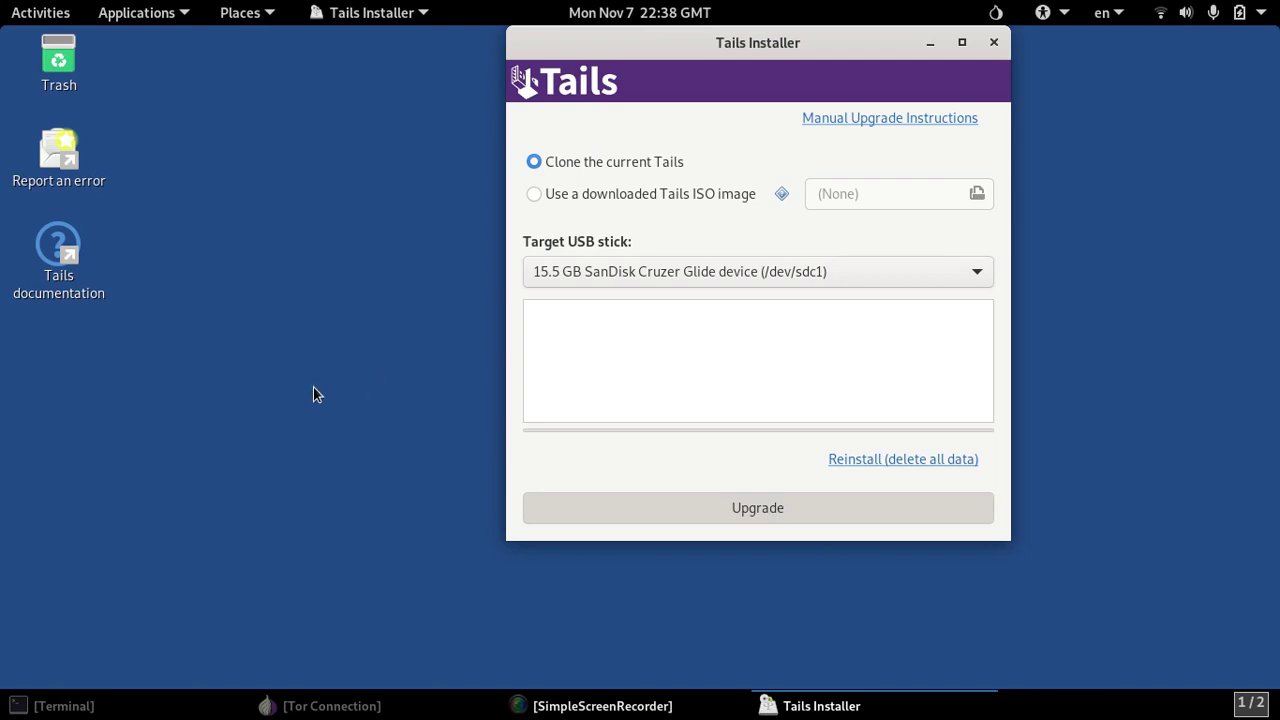